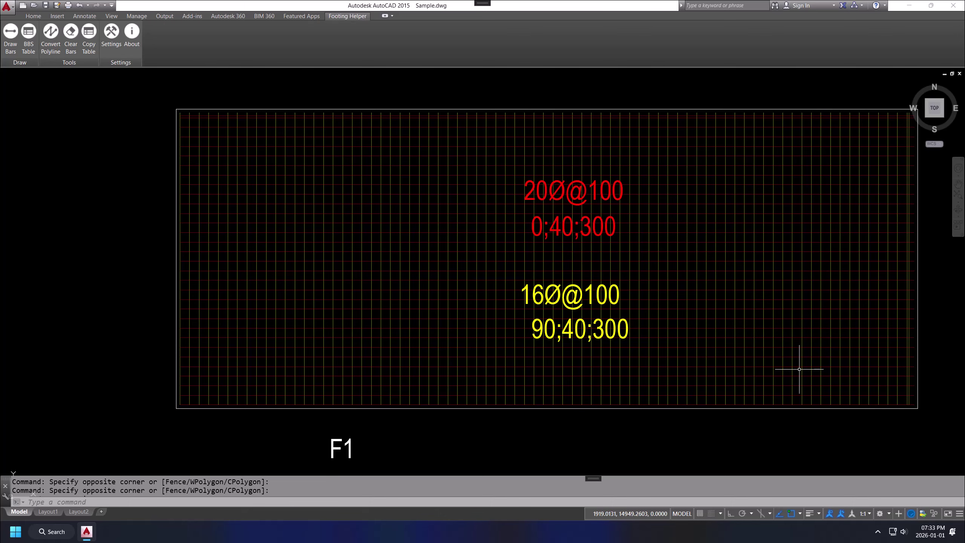
Generate a BBS table for the rectangular footing F1 with its drawn bars, placing it just below the footing label.
middle_drag(799, 376, 781, 383)
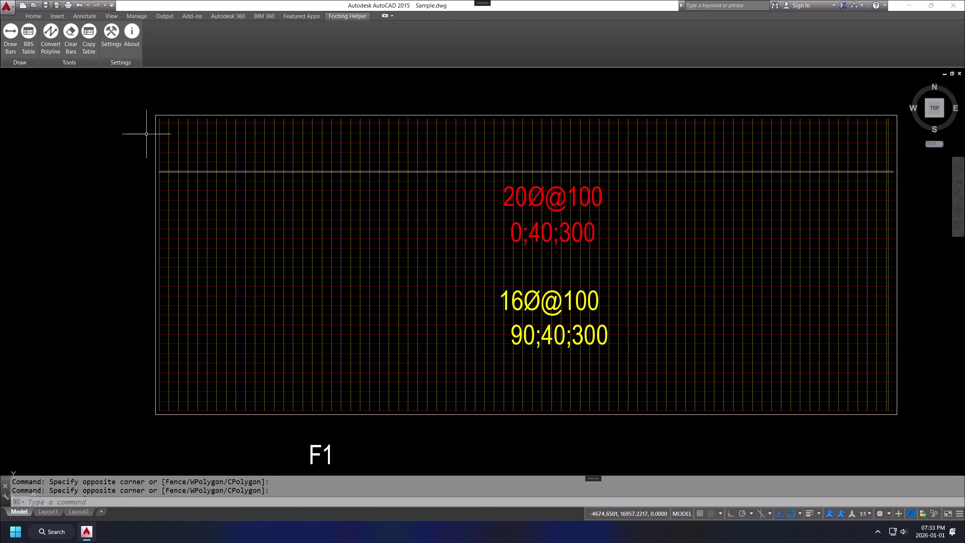
scroll(290, 154, down, 2)
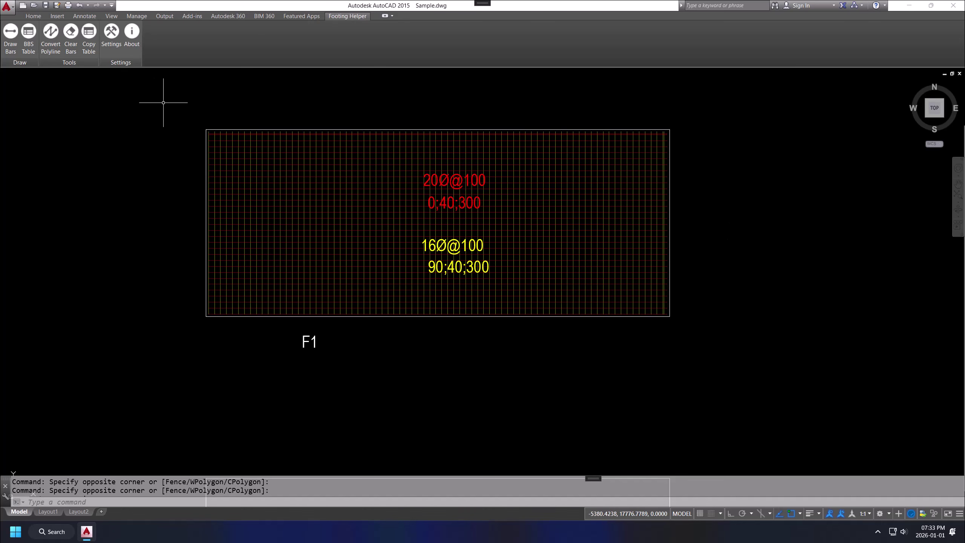
scroll(240, 168, down, 2)
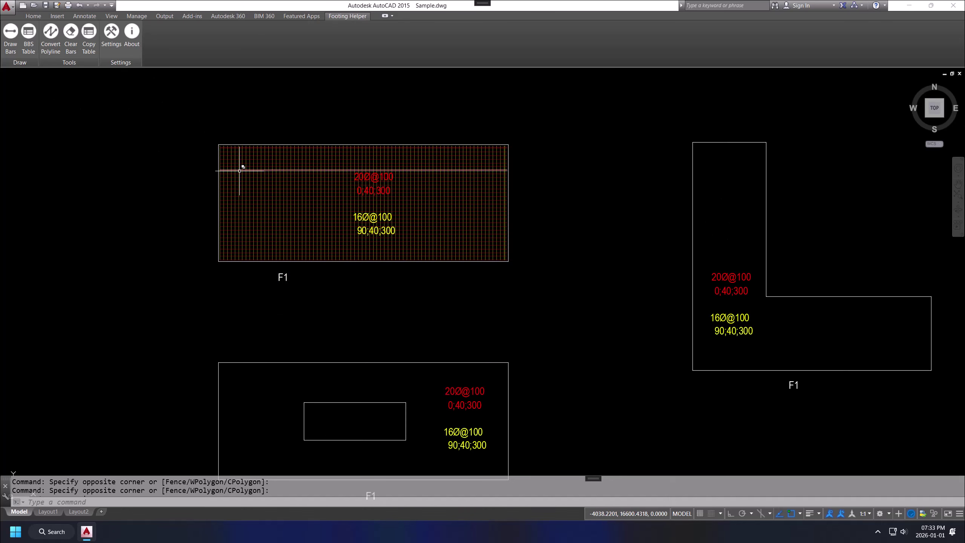
click(183, 116)
click(487, 279)
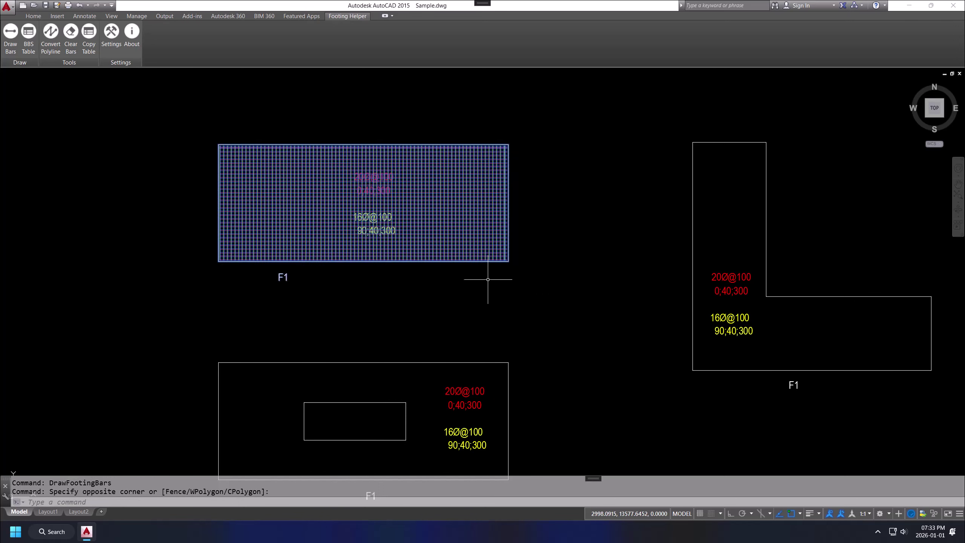
middle_drag(488, 279, 488, 345)
click(29, 38)
click(217, 361)
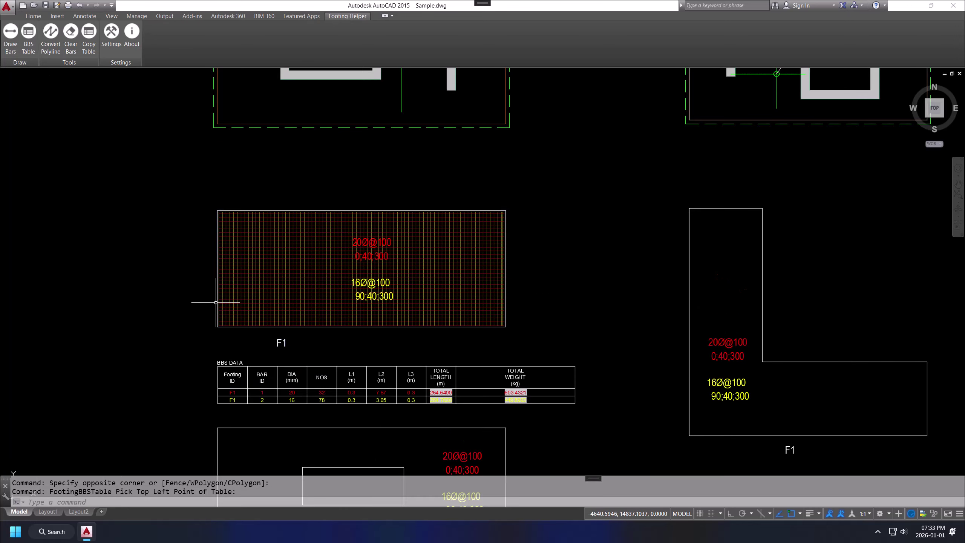
Open Excel with a blank workbook and return to the AutoCAD drawing.
scroll(258, 380, up, 2)
key(super+s)
text(ex)
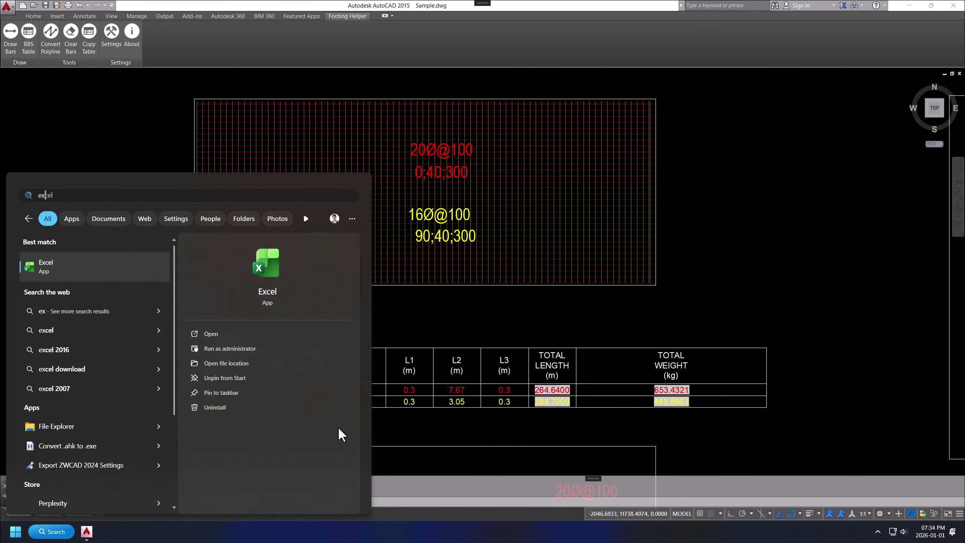
key(Escape)
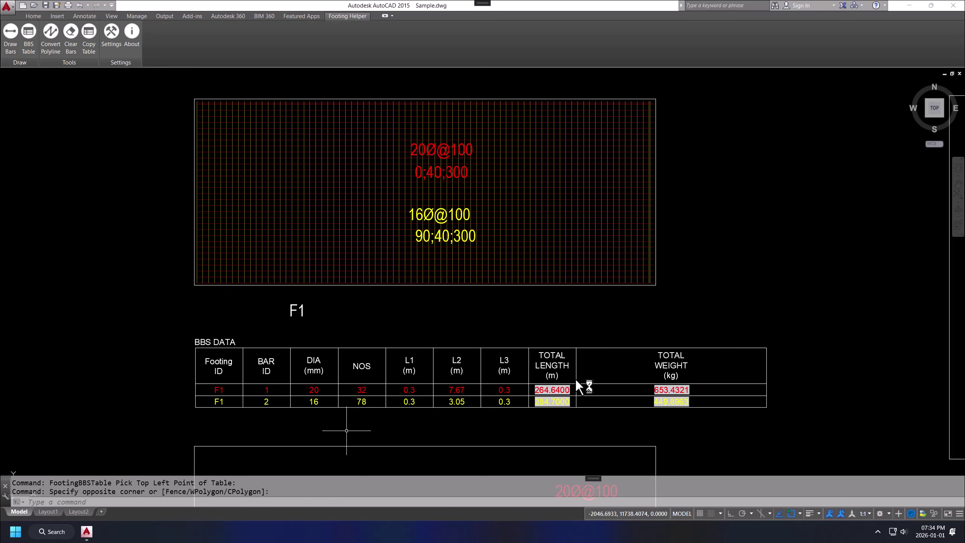
drag(752, 335, 719, 75)
click(52, 416)
click(55, 417)
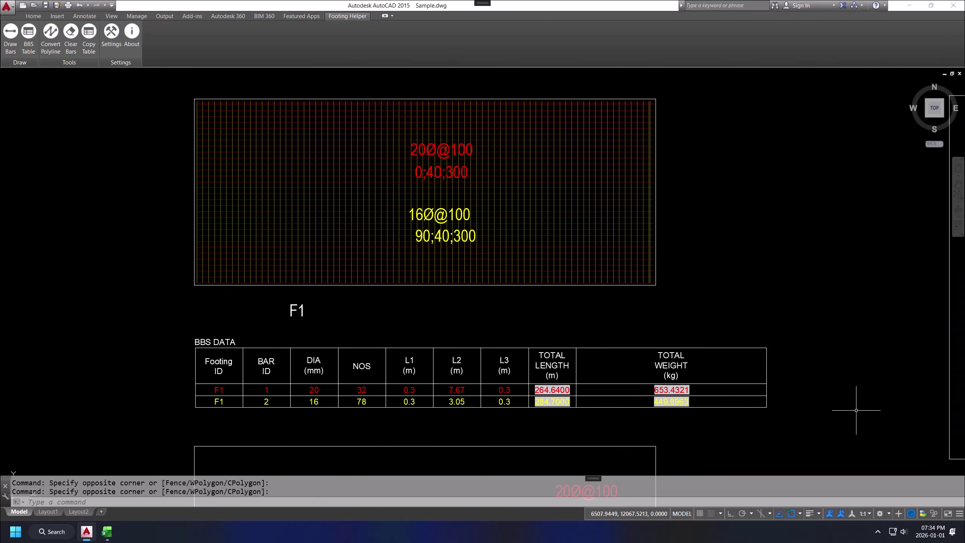
Copy the rectangular footing's BBS table with the Footing Helper's Copy Table command and accept the notice.
click(871, 431)
click(745, 392)
click(92, 40)
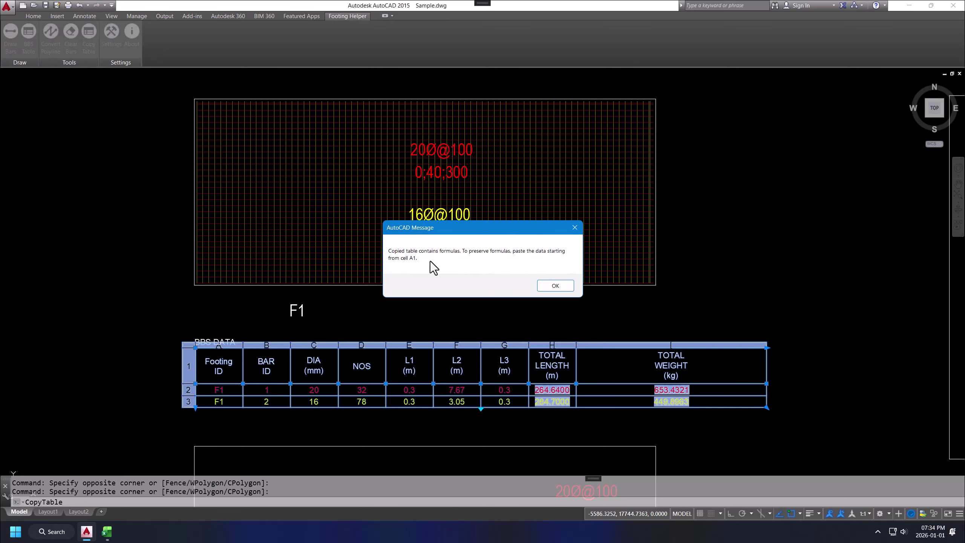
click(556, 286)
Switch to Excel and paste the copied BBS table into Sheet1 starting at cell A1, checking the pasted rows.
click(107, 531)
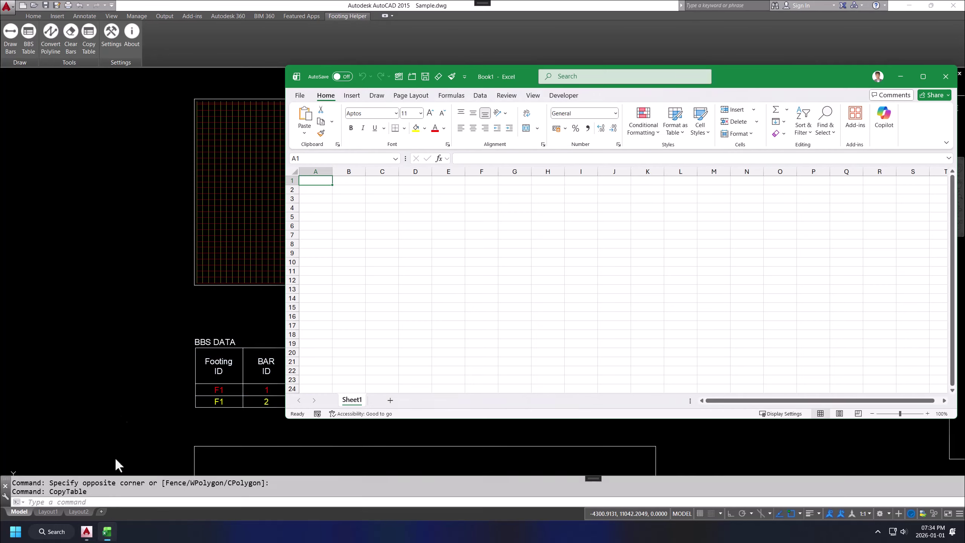
text(Footing ID	BAR ID	DIA (mm)	NOS	L1 (m)	L2 (m)	L3 (m)	TOTAL LENGTH (m)	TOTAL WEIGHT (kg) F1	1	20	32	0.3	7.67	0.3	264.64	653.4321 F1	2	16	78	0.3	3.05	0.3	284.7	449.8963)
click(593, 254)
drag(310, 184, 583, 199)
double_click(565, 171)
click(568, 289)
Close the Excel workbook and clear the drawn bar lines from the rectangular footing in AutoCAD.
click(946, 77)
click(656, 300)
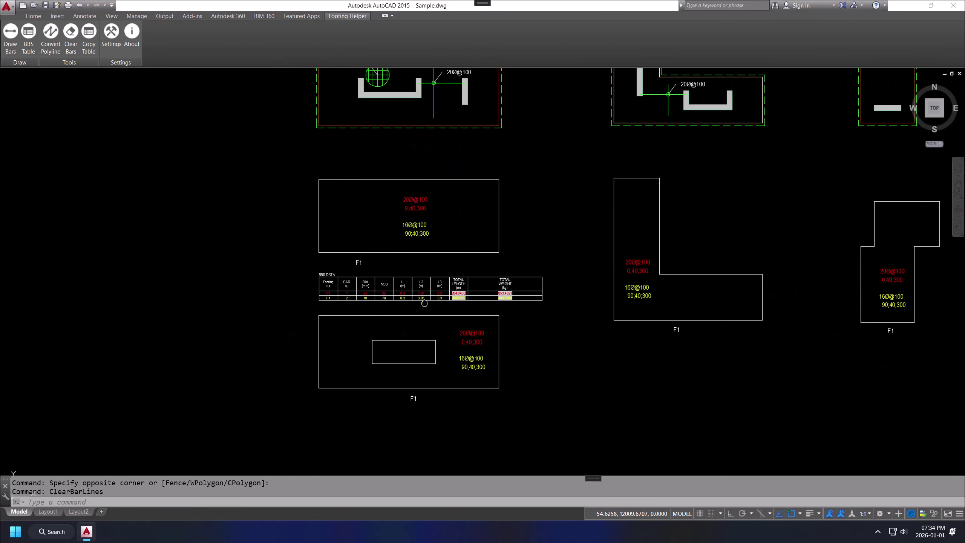
Draw the 20Ø@100 and 16Ø@100 bars in the rectangular footing with the inner opening, using its outlines and labels.
middle_drag(425, 303, 411, 279)
scroll(410, 279, up, 2)
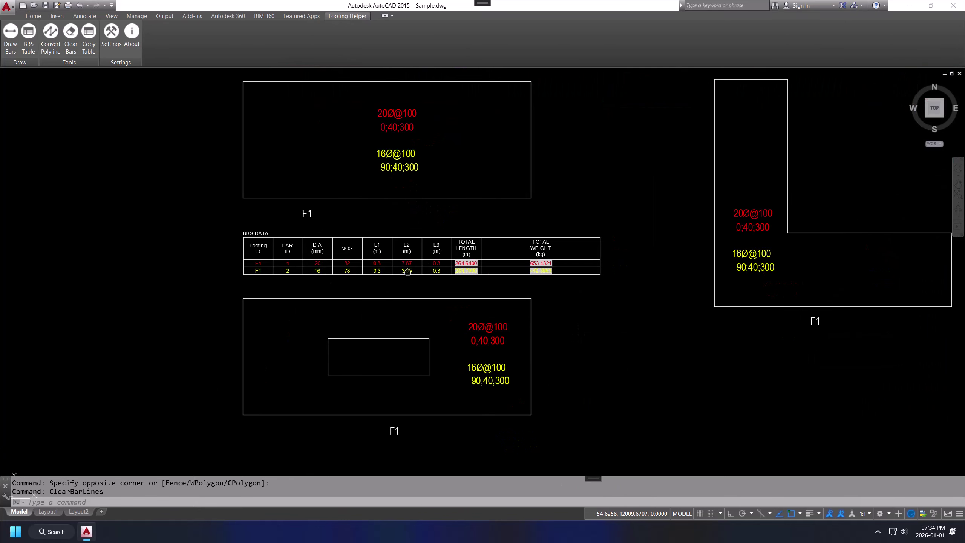
mouse_move(463, 427)
middle_down()
mouse_move(458, 403)
mouse_move(540, 332)
middle_up()
scroll(517, 356, up, 4)
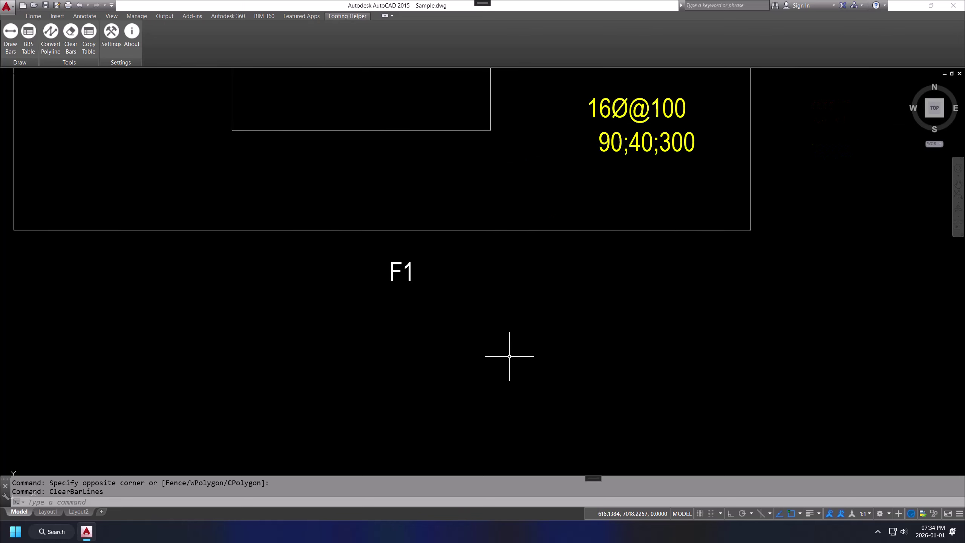
scroll(498, 362, down, 4)
middle_drag(463, 342, 462, 393)
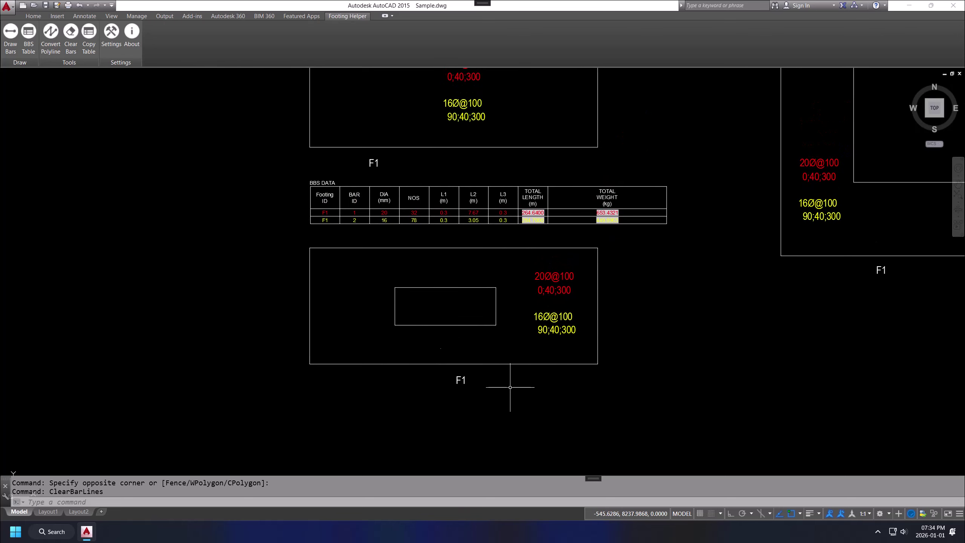
middle_drag(579, 354, 574, 283)
scroll(573, 284, up, 2)
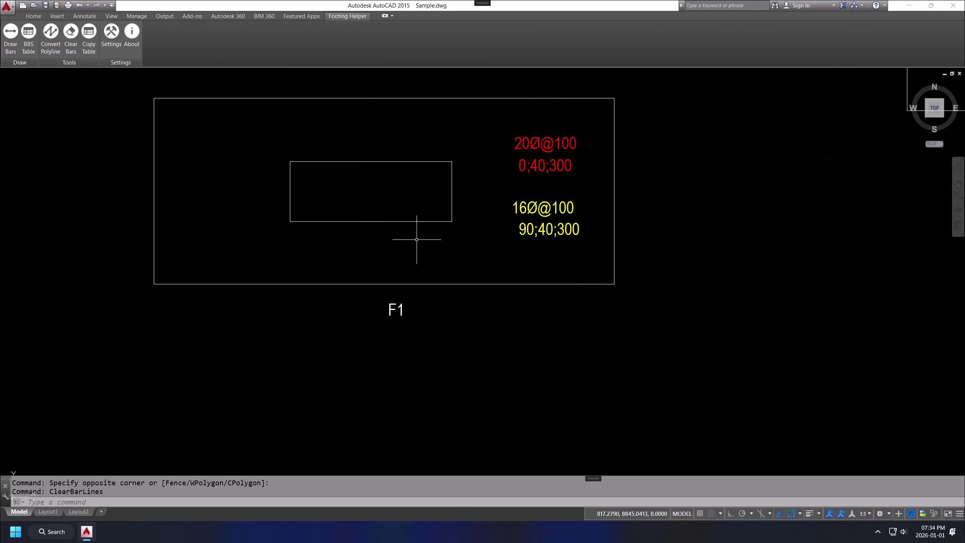
click(119, 84)
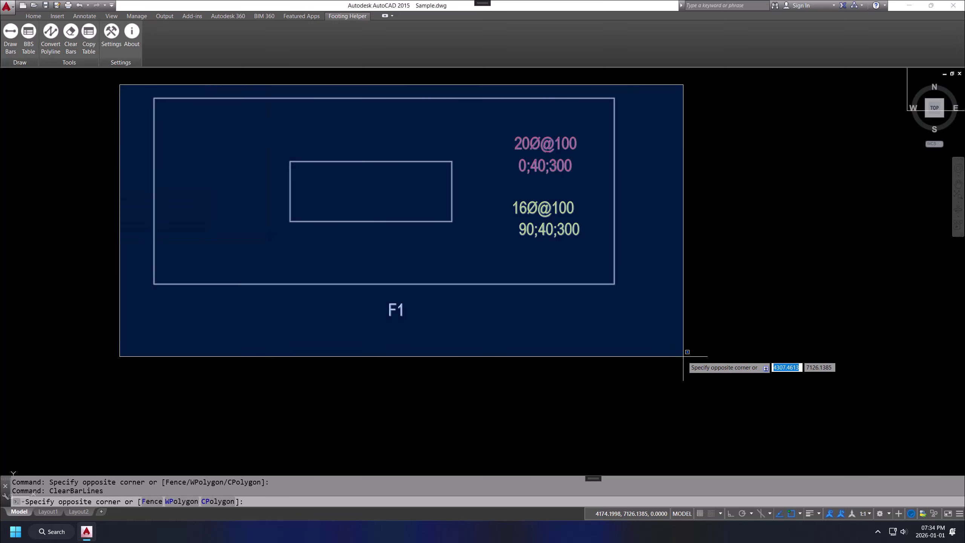
click(734, 381)
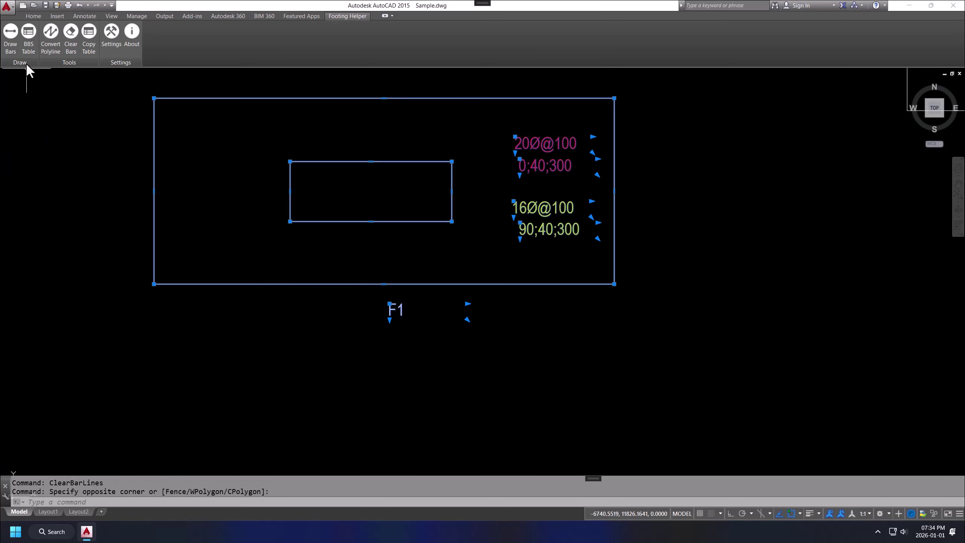
scroll(412, 213, up, 2)
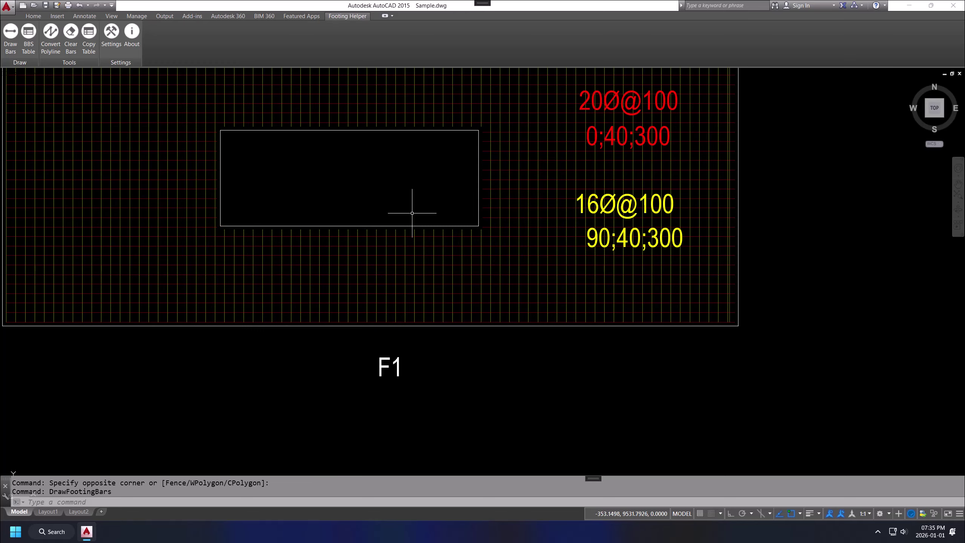
middle_drag(467, 197, 509, 271)
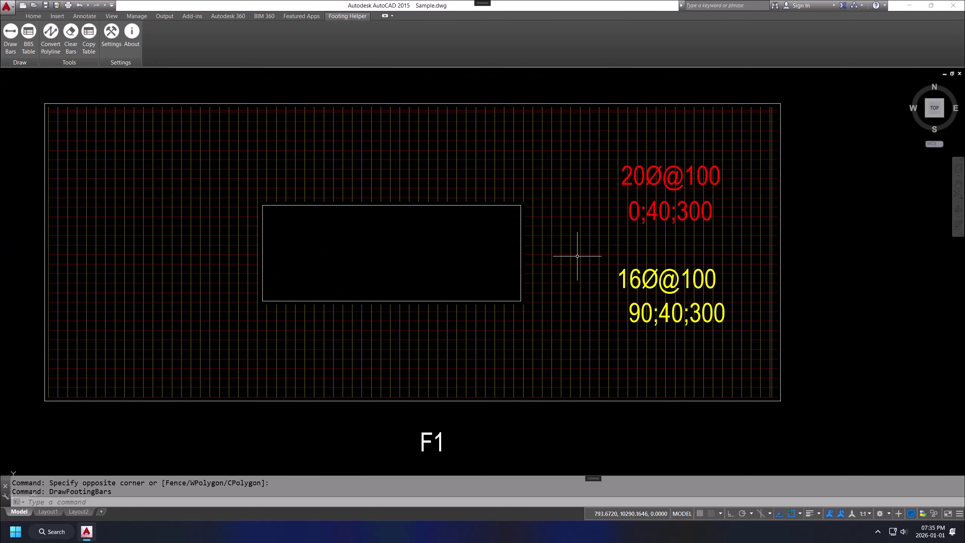
Generate a BBS table for the footing with the opening and place it below that footing.
scroll(781, 234, down, 3)
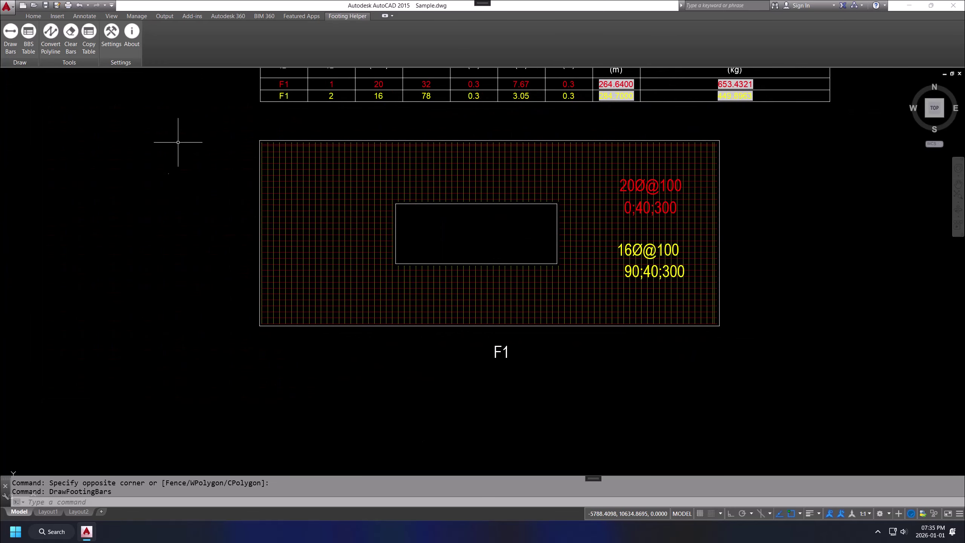
click(179, 116)
click(775, 379)
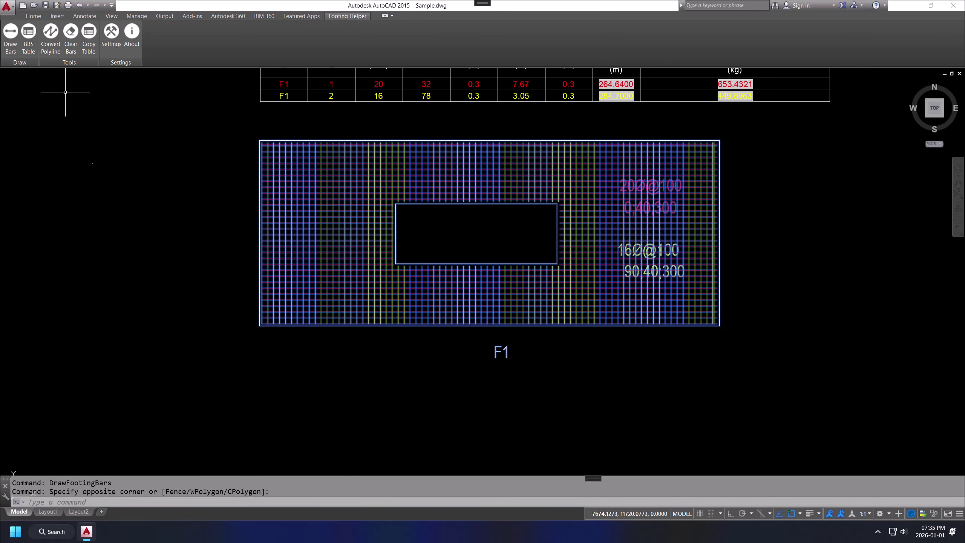
click(34, 41)
scroll(370, 231, down, 4)
click(220, 314)
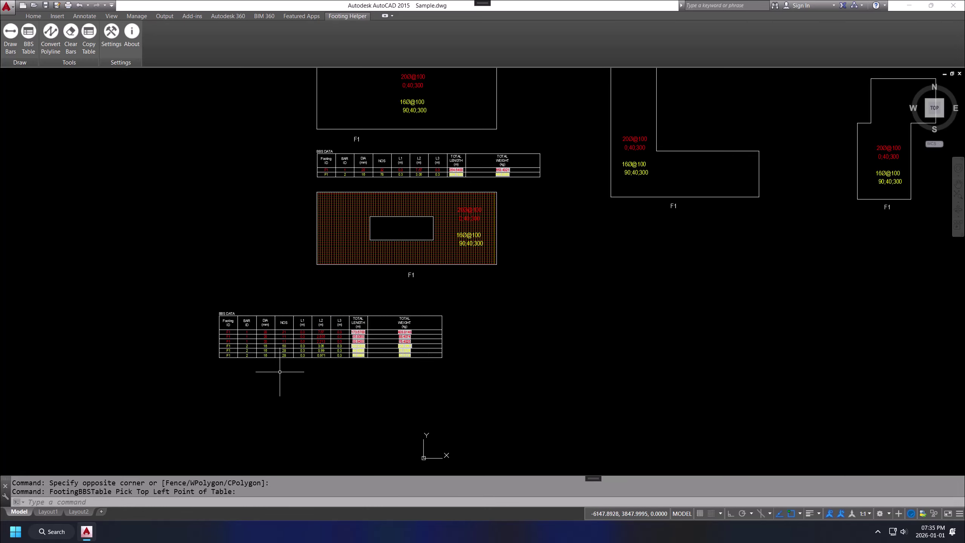
scroll(279, 372, up, 4)
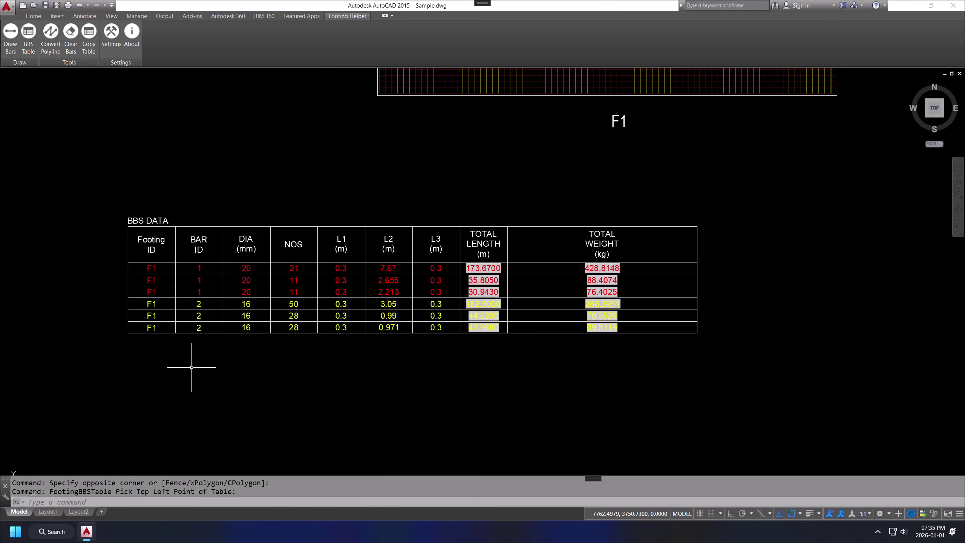
scroll(192, 367, down, 5)
Draw the 20Ø@100 and 16Ø@100 bars in the L-shaped footing using its outline and labels.
scroll(418, 343, up, 2)
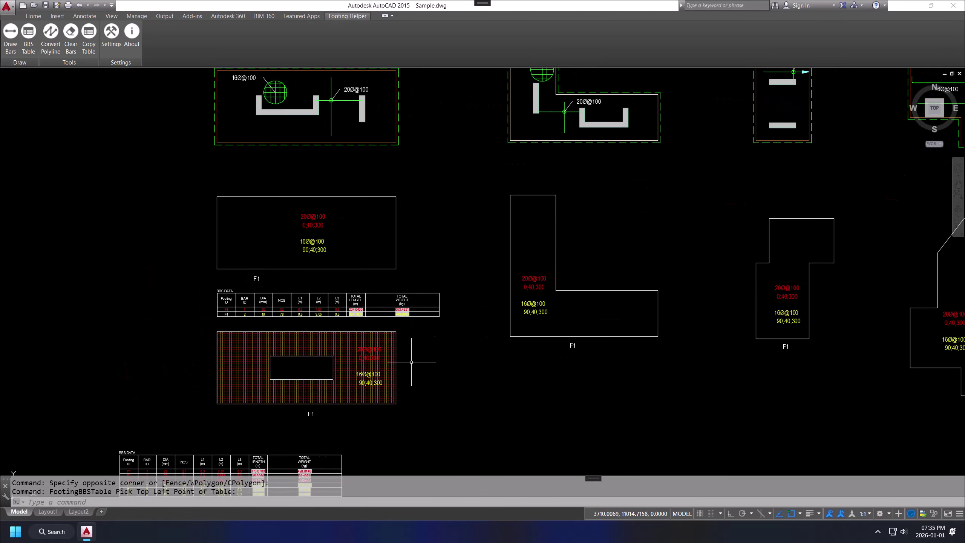
mouse_move(551, 258)
middle_down()
mouse_move(450, 339)
mouse_move(421, 394)
middle_up()
scroll(422, 394, up, 2)
scroll(409, 274, down, 2)
middle_drag(409, 273, 399, 214)
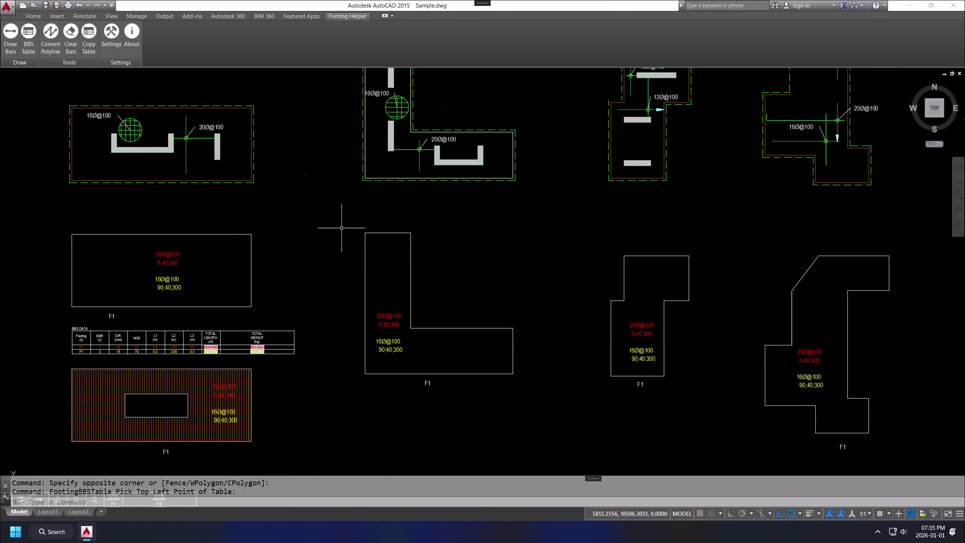
click(345, 216)
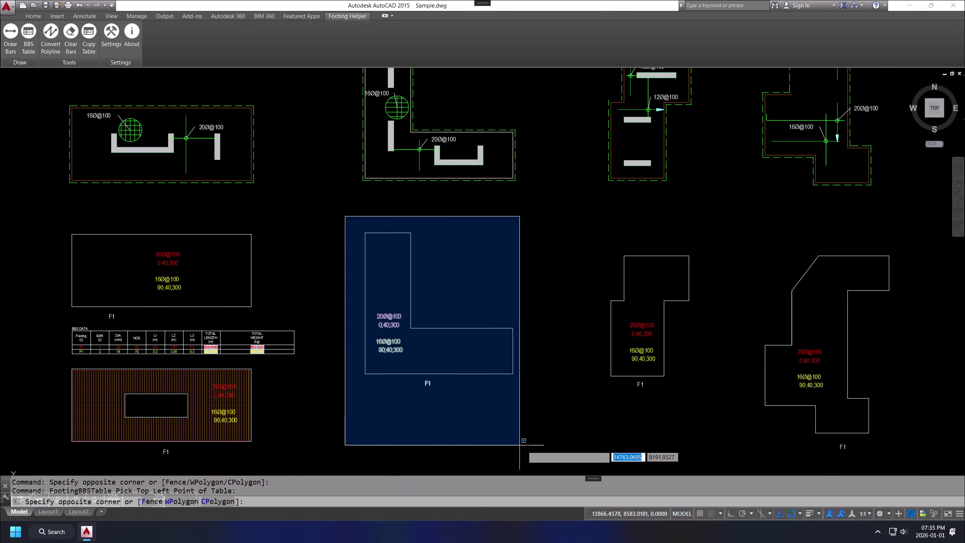
click(557, 420)
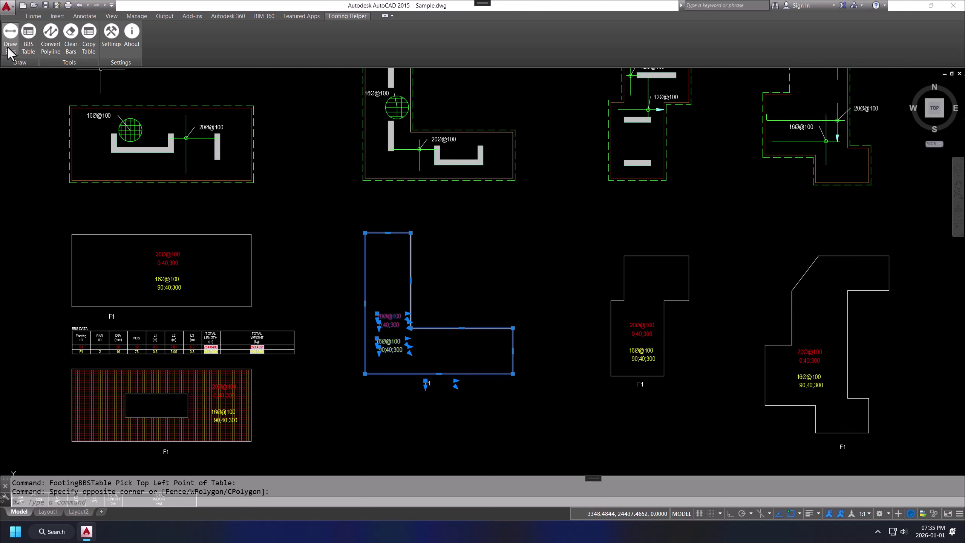
click(10, 33)
scroll(447, 424, up, 2)
middle_drag(340, 306, 333, 335)
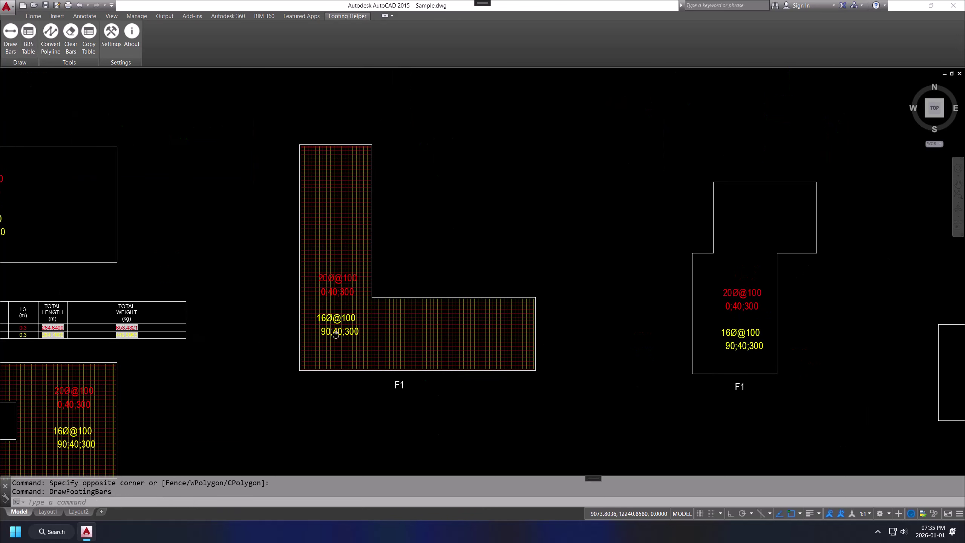
scroll(328, 326, up, 2)
scroll(292, 307, down, 2)
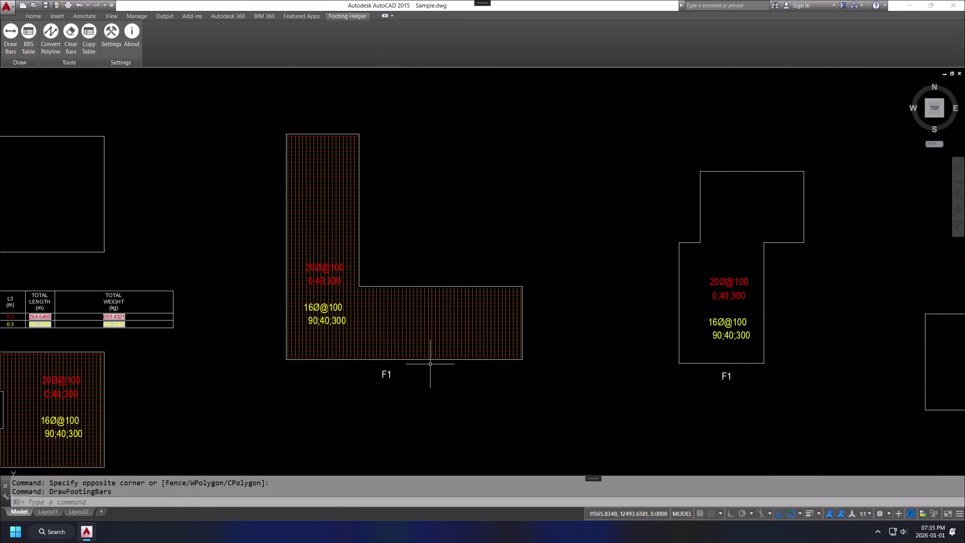
Undo the last zoom and the last bar-drawing command.
key(ctrl+z)
key(ctrl+z)
middle_drag(291, 242, 267, 244)
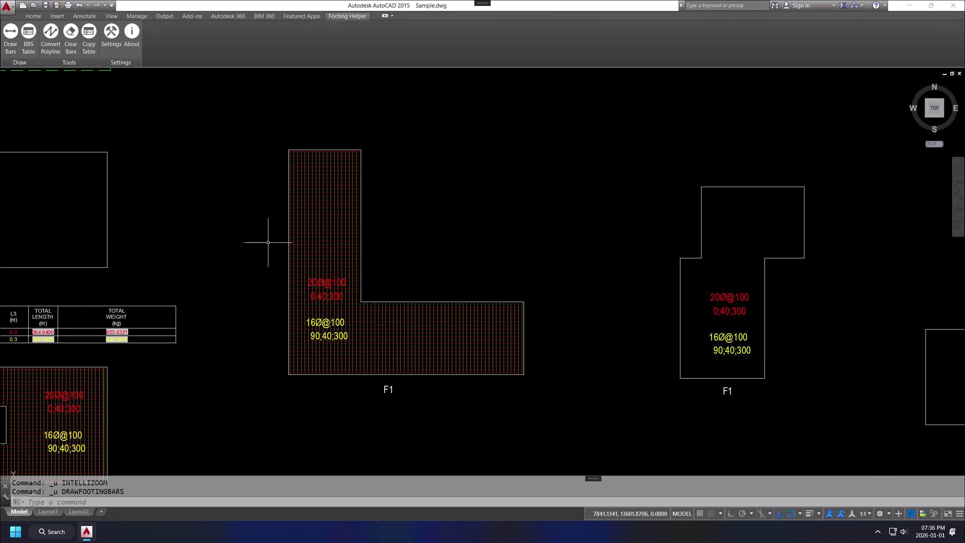
Generate a BBS table for the L-shaped footing and its bars, placing it below the footing.
click(237, 112)
click(535, 382)
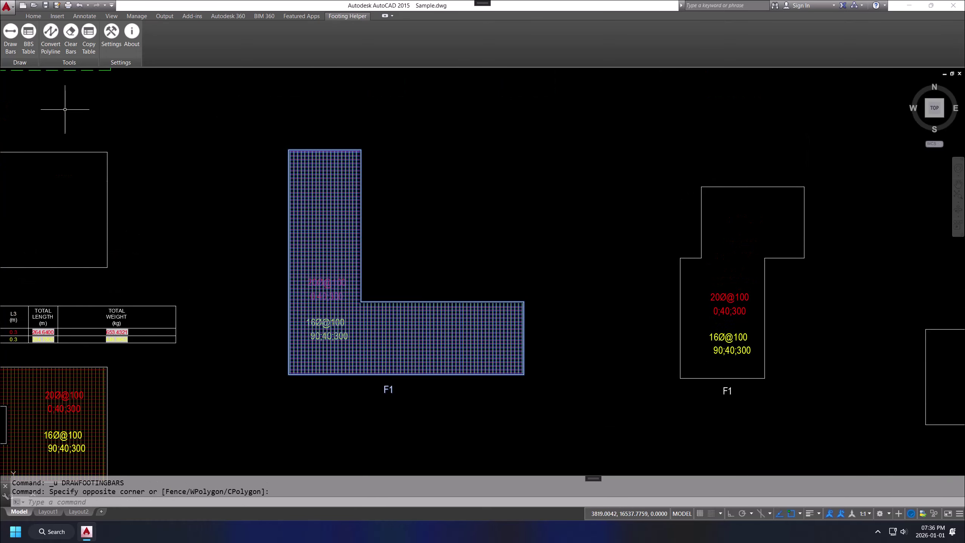
click(29, 36)
scroll(380, 263, down, 4)
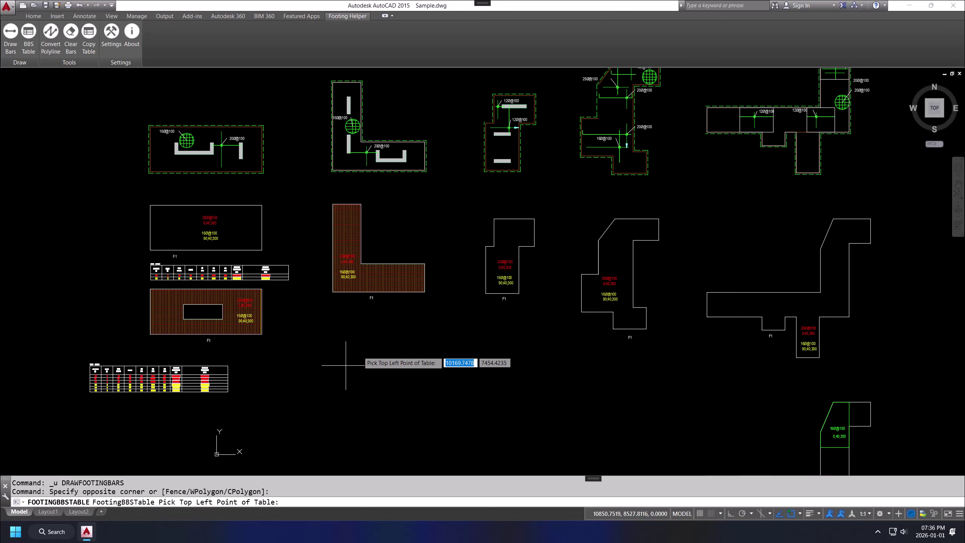
click(300, 348)
scroll(318, 276, up, 5)
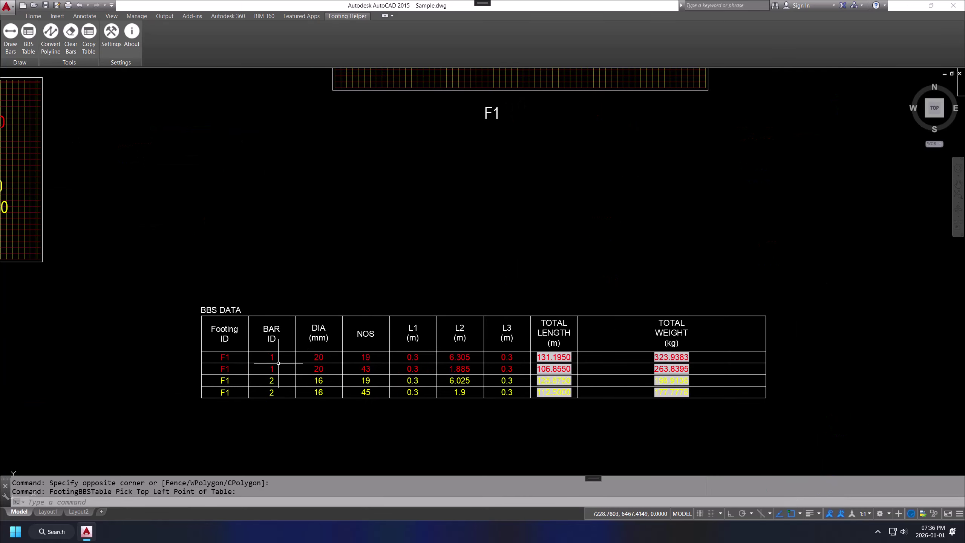
Draw the 20Ø@100 and 16Ø@100 bars in the stepped footing beside the L-shaped one, using its outline and labels.
scroll(365, 308, down, 5)
scroll(550, 319, up, 2)
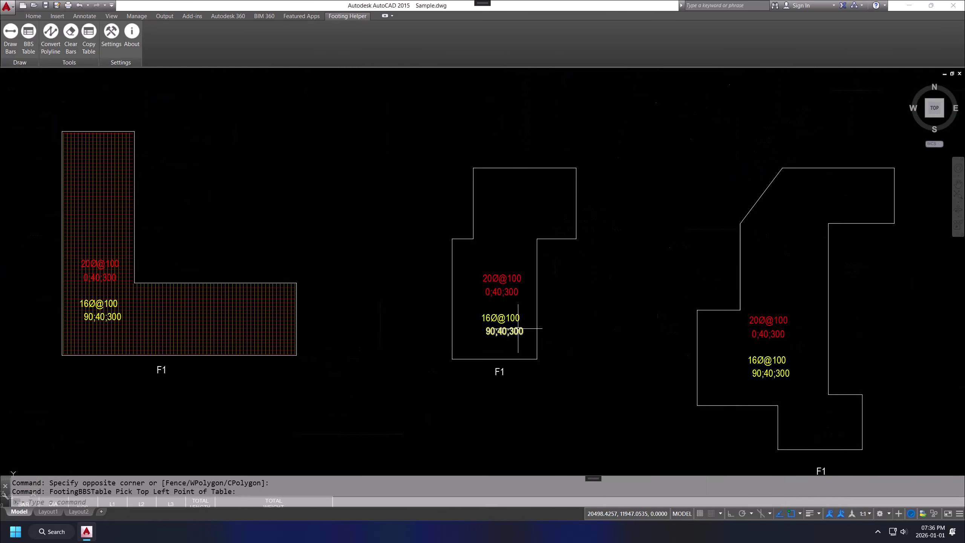
click(403, 125)
click(634, 392)
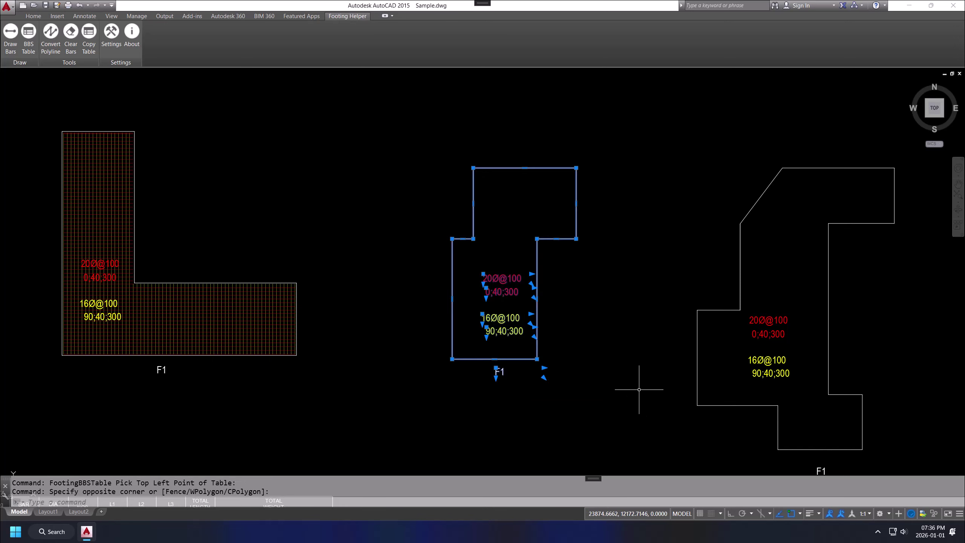
click(10, 33)
scroll(543, 352, up, 2)
middle_drag(542, 335, 513, 385)
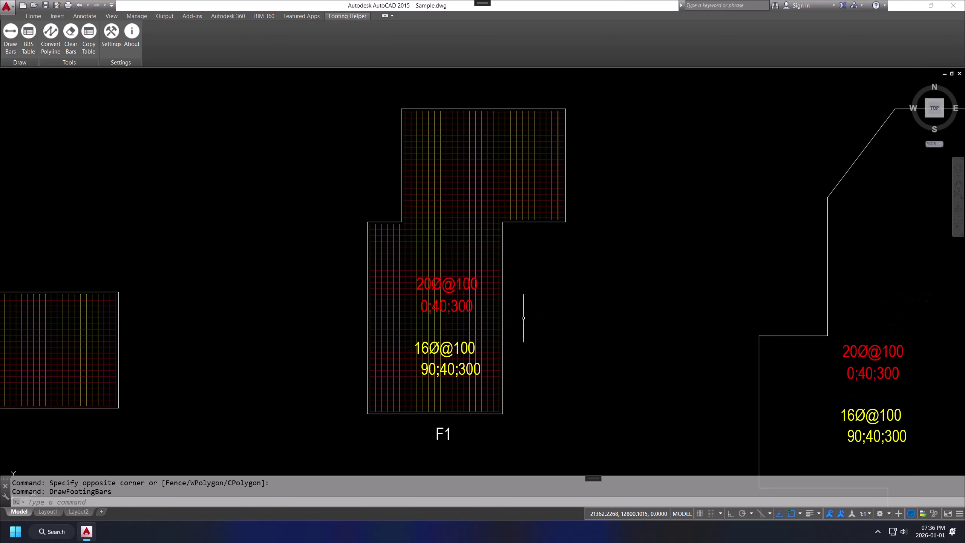
Generate a BBS table for the stepped footing and its bars, placing it below that footing.
scroll(289, 197, down, 2)
click(299, 119)
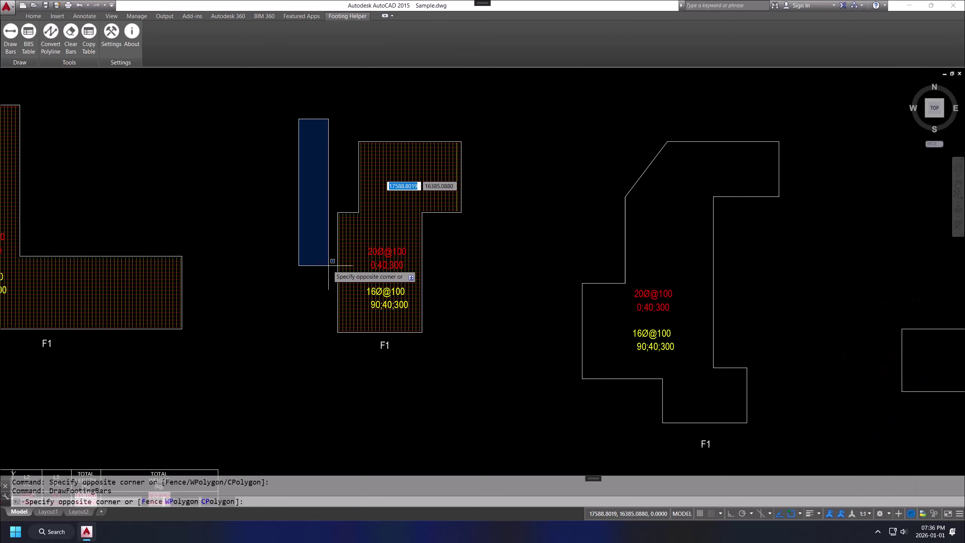
click(509, 396)
click(28, 38)
scroll(409, 323, down, 3)
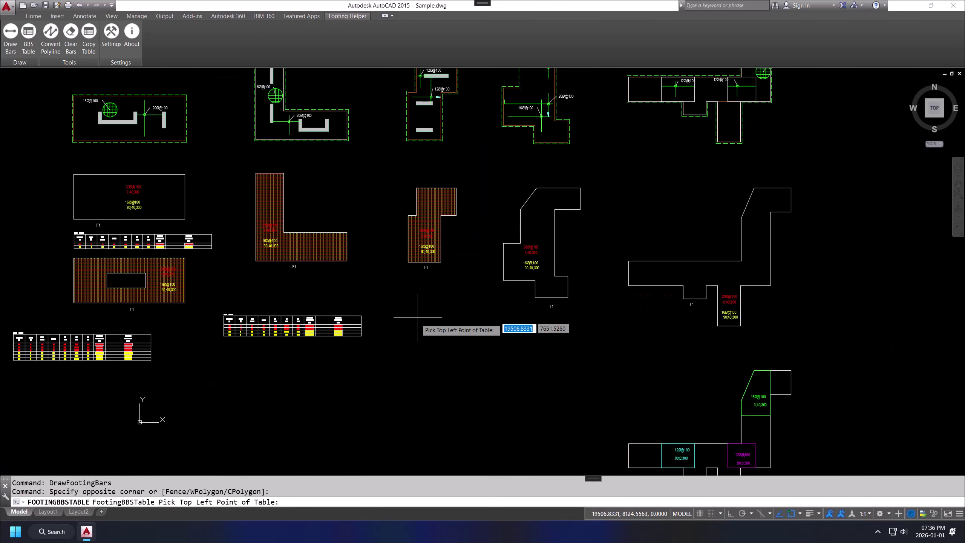
scroll(377, 342, up, 3)
middle_drag(418, 383, 327, 331)
scroll(377, 342, up, 2)
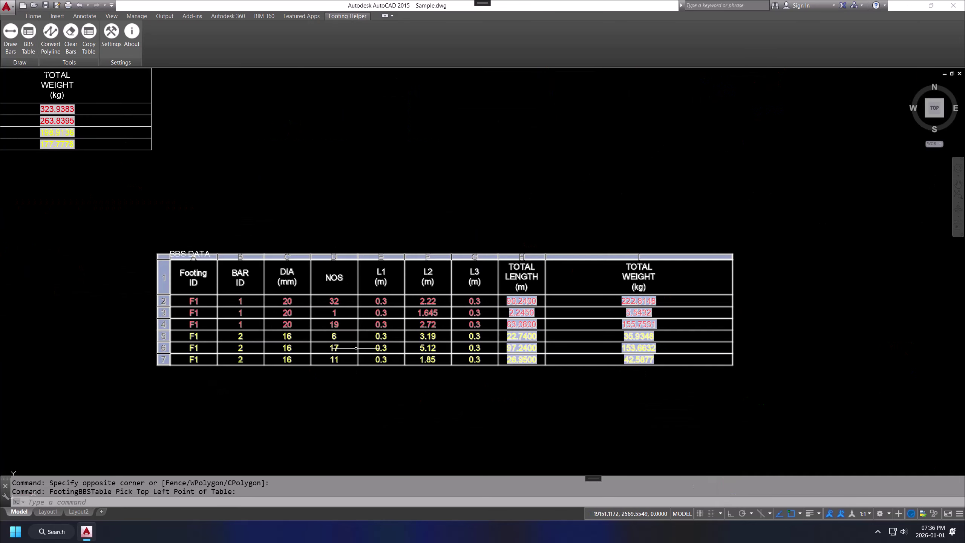
Draw the 20Ø@100 and 16Ø@100 bars in the fourth footing, the narrow one with the chamfered corner.
scroll(405, 173, down, 3)
middle_drag(463, 144, 402, 373)
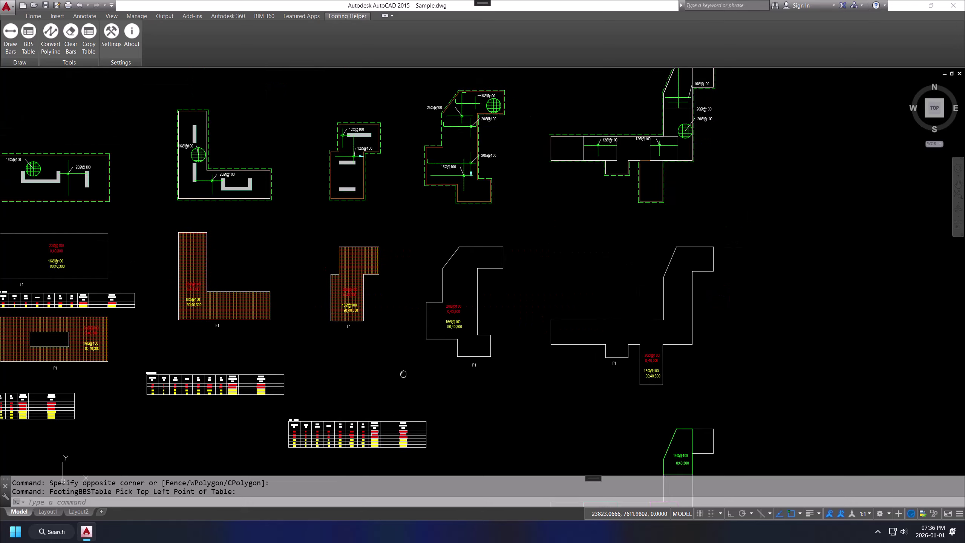
scroll(478, 325, up, 2)
middle_drag(518, 307, 463, 284)
scroll(463, 284, down, 1)
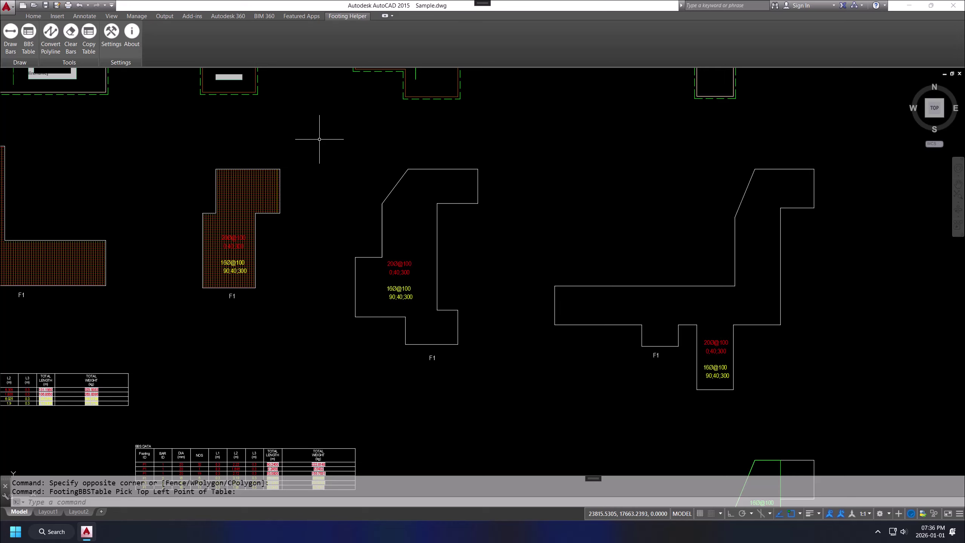
click(319, 139)
click(484, 363)
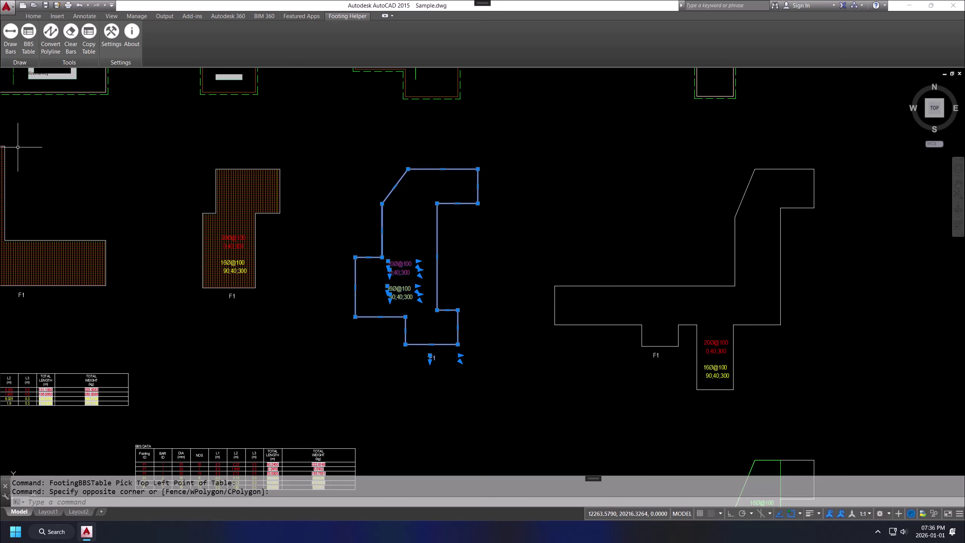
click(15, 54)
scroll(334, 319, up, 2)
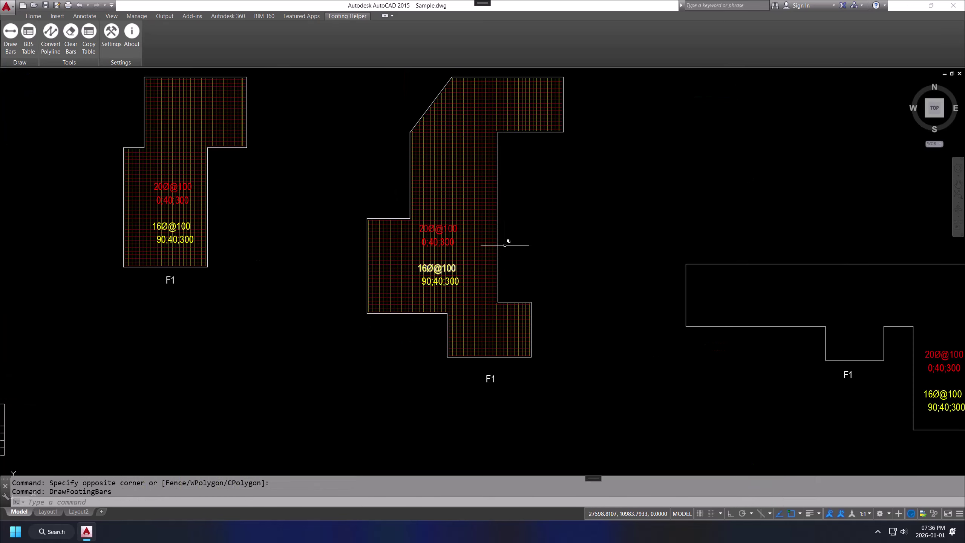
Examine how the drawn bars follow the chamfered corner of the fourth footing.
middle_drag(506, 242, 501, 266)
scroll(443, 272, up, 2)
scroll(303, 152, up, 4)
middle_drag(303, 152, 274, 293)
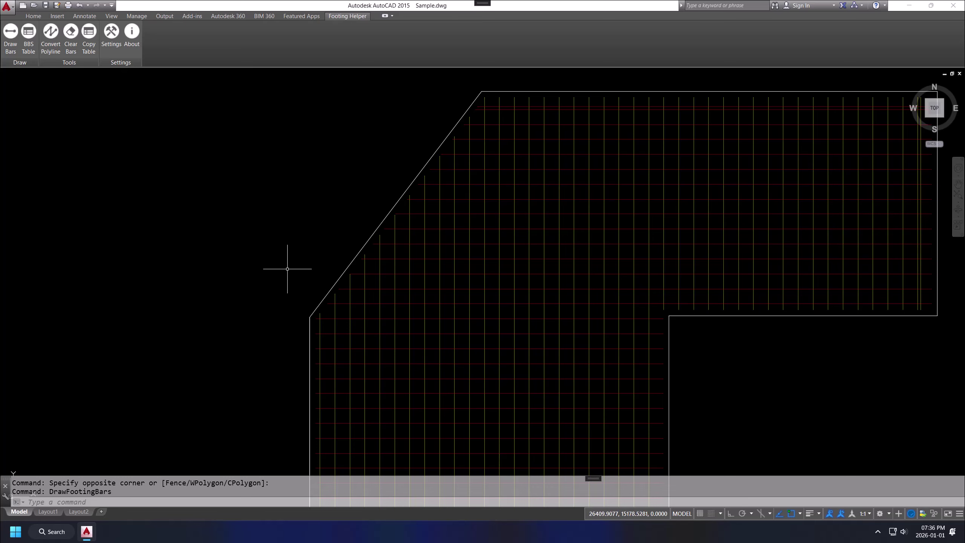
scroll(287, 269, down, 2)
scroll(414, 177, down, 2)
scroll(396, 236, down, 3)
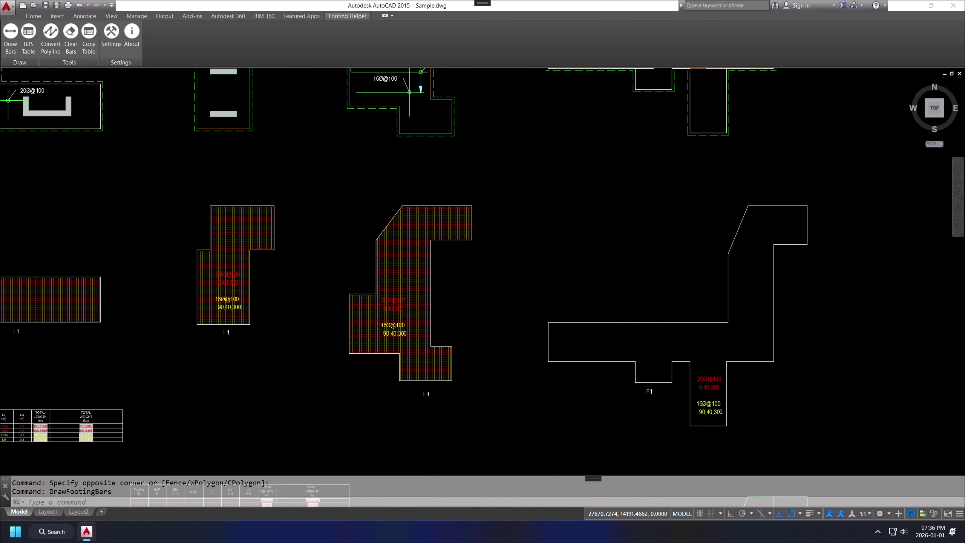
Generate a BBS table for the chamfered footing and its bars, placing it beneath the stepped footing's table.
scroll(447, 293, up, 2)
middle_drag(447, 293, 423, 262)
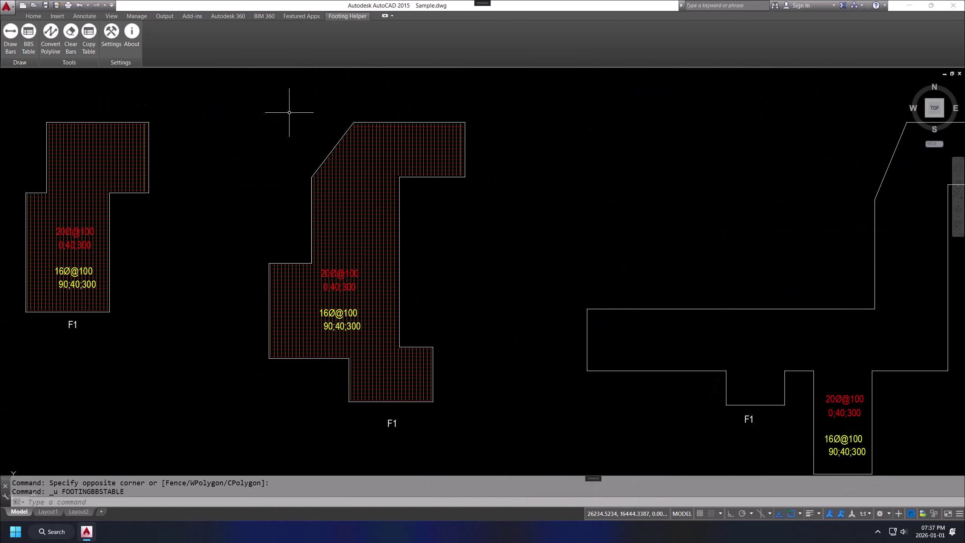
click(243, 104)
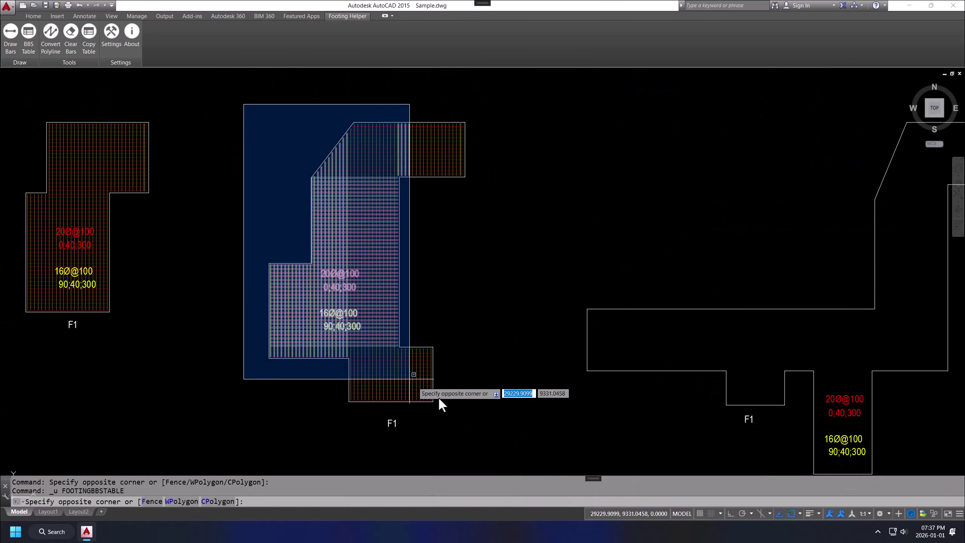
click(526, 462)
click(25, 44)
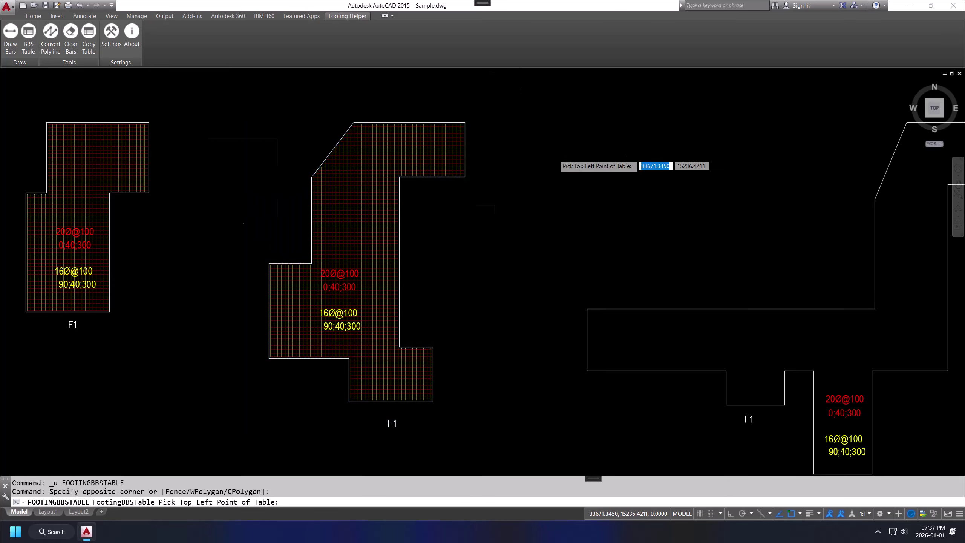
scroll(383, 302, down, 5)
scroll(398, 319, up, 2)
click(368, 307)
scroll(477, 352, up, 4)
middle_drag(478, 352, 510, 264)
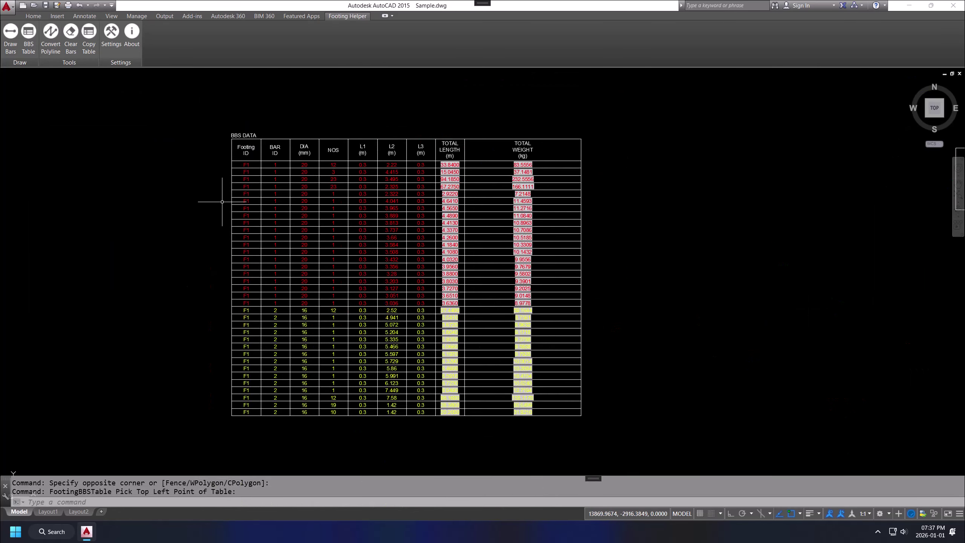
Draw the 20Ø@100 and 16Ø@100 bars in the large branched footing at the end of the row.
scroll(221, 201, down, 8)
middle_drag(334, 195, 348, 326)
scroll(397, 283, up, 4)
scroll(361, 242, up, 2)
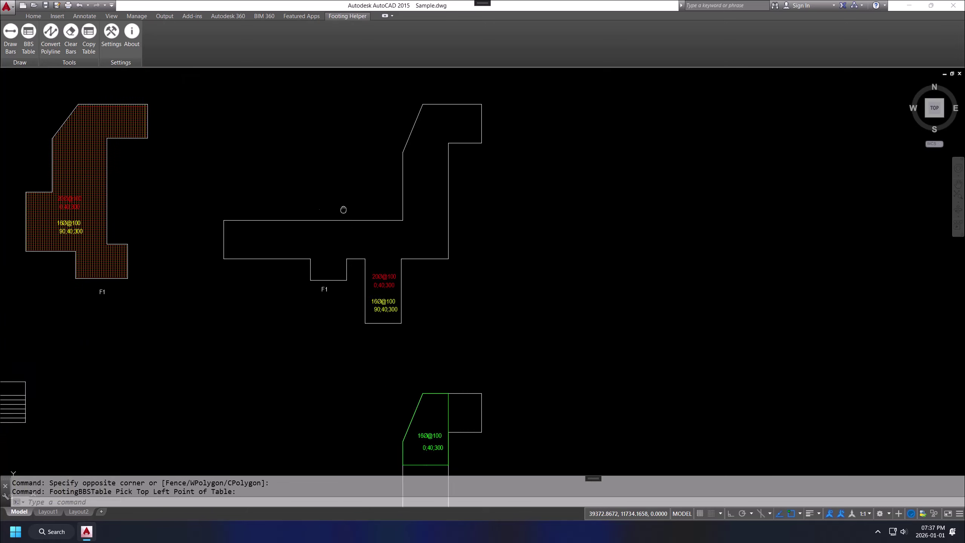
middle_drag(342, 209, 359, 307)
middle_drag(521, 258, 489, 217)
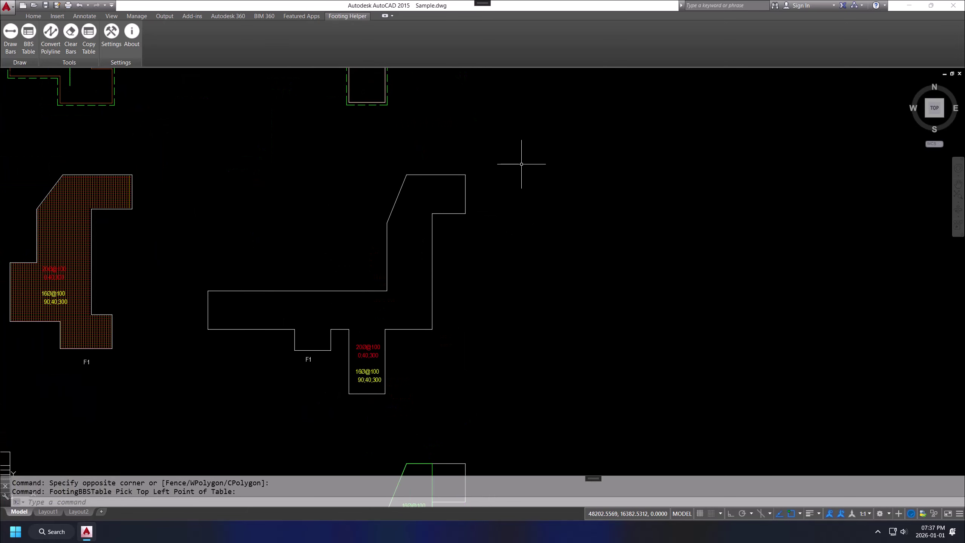
click(508, 144)
click(191, 399)
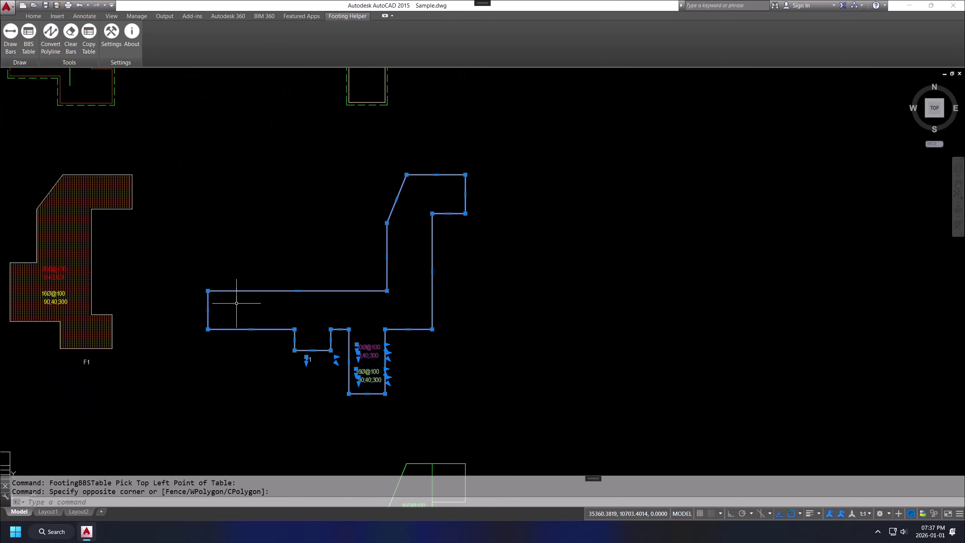
middle_drag(274, 237, 263, 226)
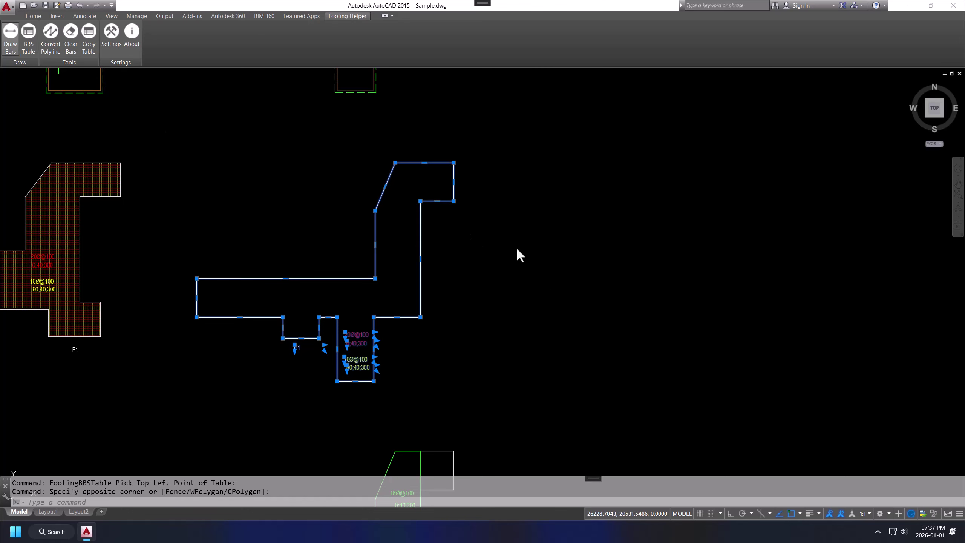
click(10, 36)
scroll(280, 315, up, 4)
middle_drag(243, 365, 219, 362)
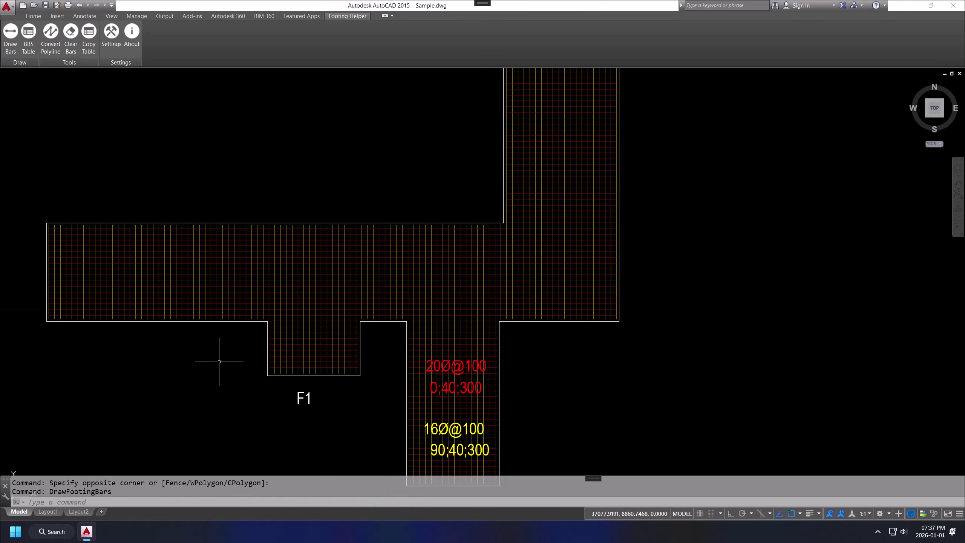
middle_drag(486, 275, 409, 255)
middle_drag(596, 201, 568, 287)
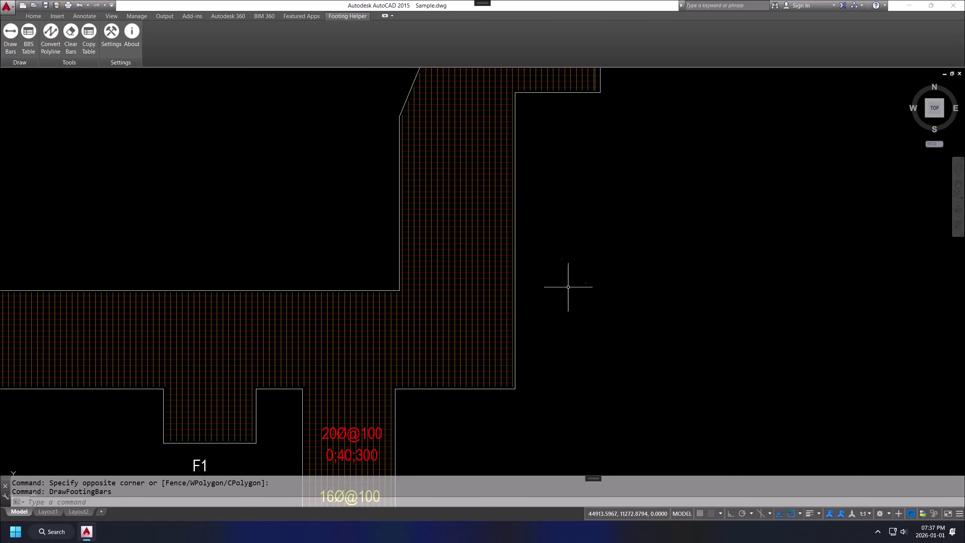
middle_drag(534, 181, 552, 343)
scroll(380, 154, down, 6)
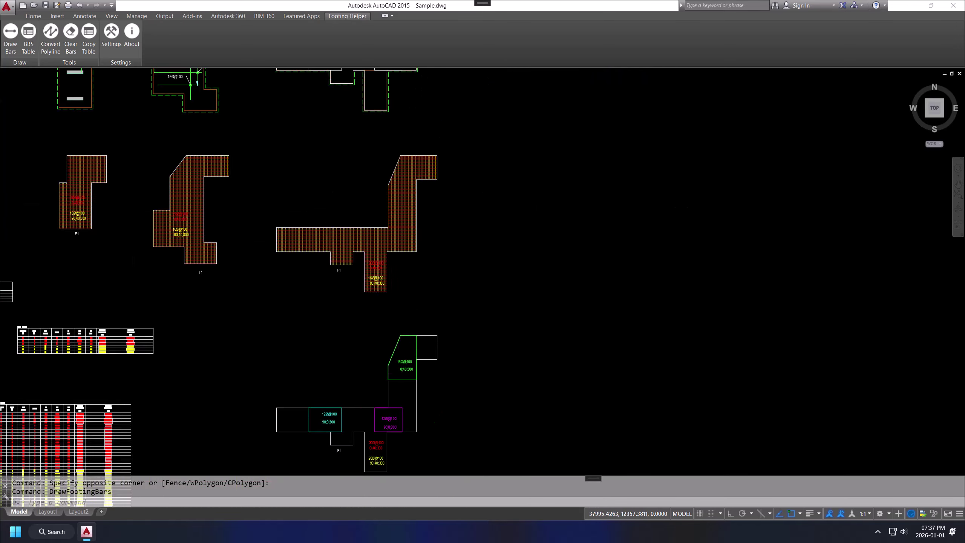
Examine the 12Ø@100 and 16Ø@100 additional-bar zones in the lower copy of the branched footing.
scroll(318, 445, up, 4)
middle_drag(518, 392, 499, 280)
scroll(486, 345, down, 2)
middle_drag(562, 284, 564, 335)
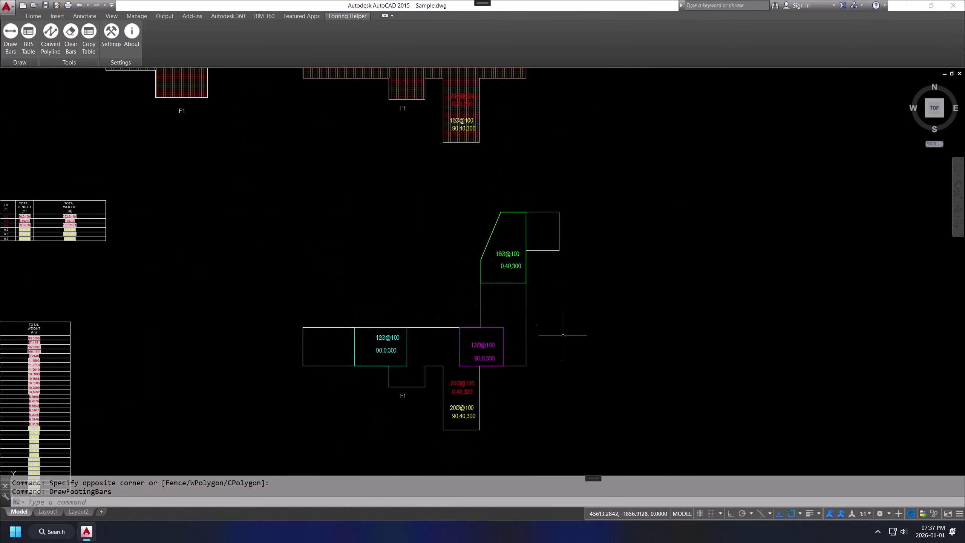
scroll(409, 362, up, 2)
click(424, 362)
click(377, 328)
key(Escape)
click(573, 338)
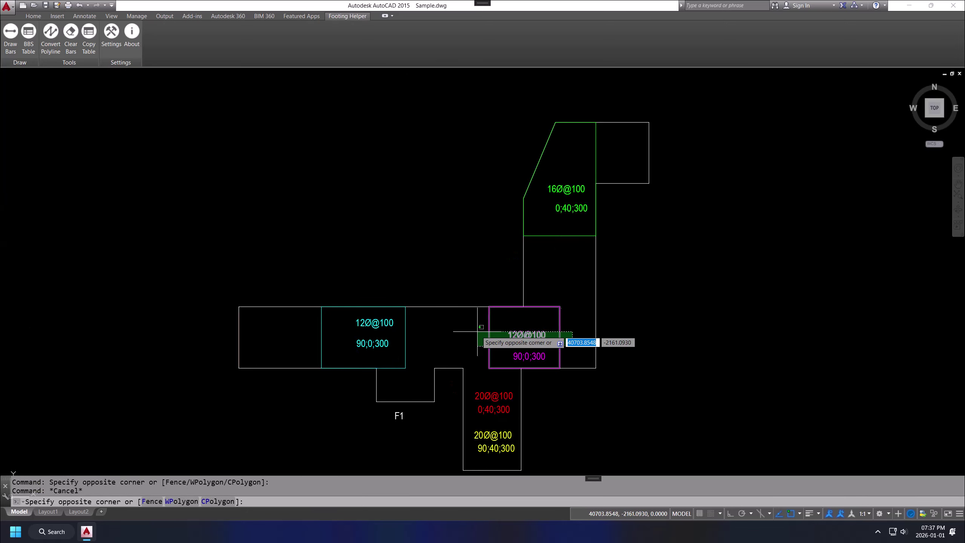
click(477, 330)
key(Escape)
scroll(521, 357, down, 2)
middle_drag(544, 285, 545, 348)
click(553, 346)
click(545, 287)
key(Escape)
scroll(552, 333, down, 4)
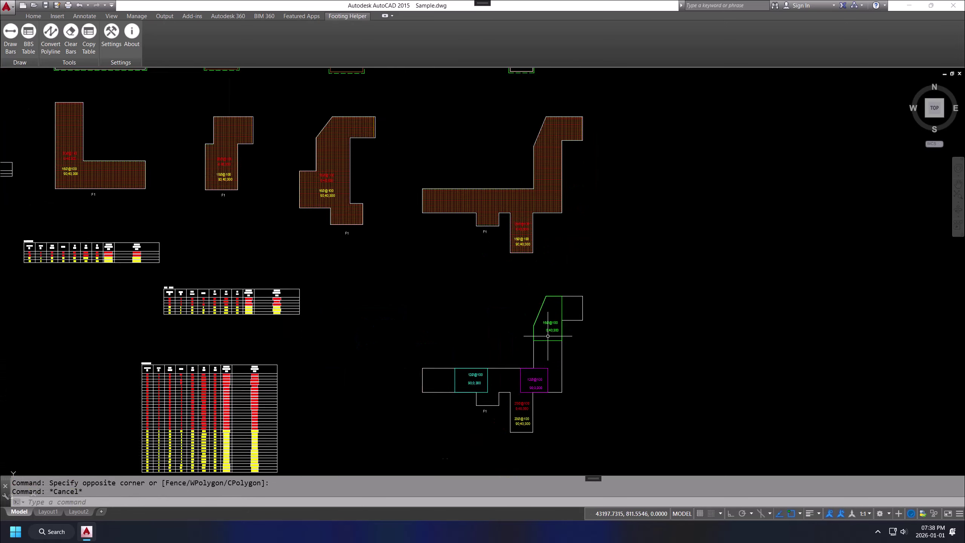
Examine the matching 12Ø@100 and 16Ø@100 additional-bar zones in the branched footing's original reinforcement plan.
middle_drag(542, 147, 530, 352)
scroll(530, 352, up, 6)
click(424, 327)
click(340, 293)
key(Escape)
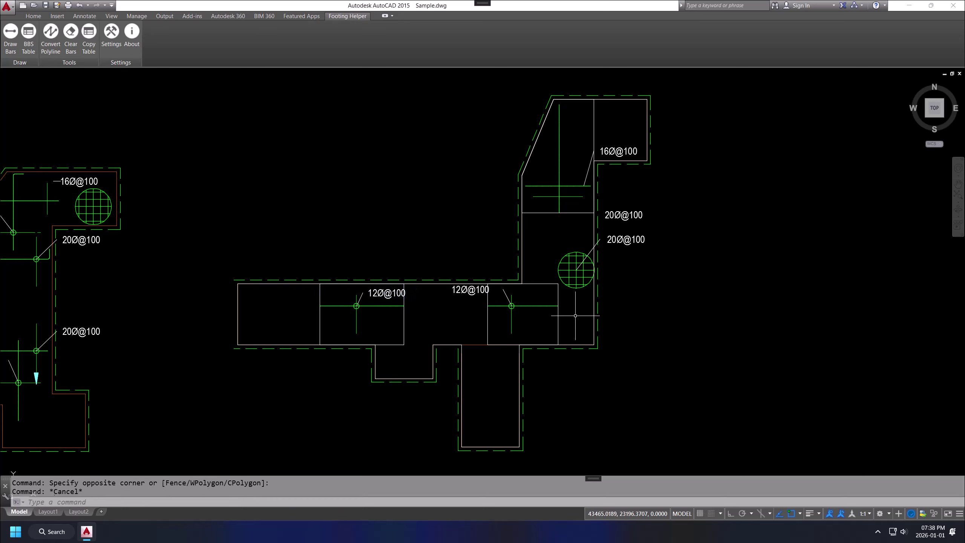
click(575, 317)
click(481, 300)
key(Escape)
click(585, 219)
click(532, 160)
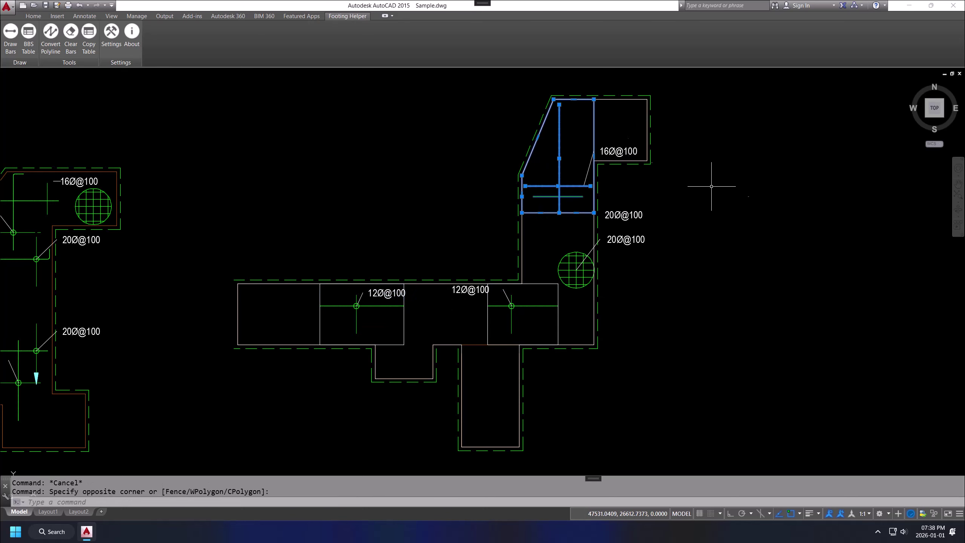
key(Escape)
Draw the 20Ø@100 main bars and the 12Ø@100 and 16Ø@100 zone bars in the lower branched footing.
scroll(424, 152, down, 6)
middle_drag(424, 462, 383, 351)
scroll(384, 351, up, 2)
scroll(381, 234, up, 4)
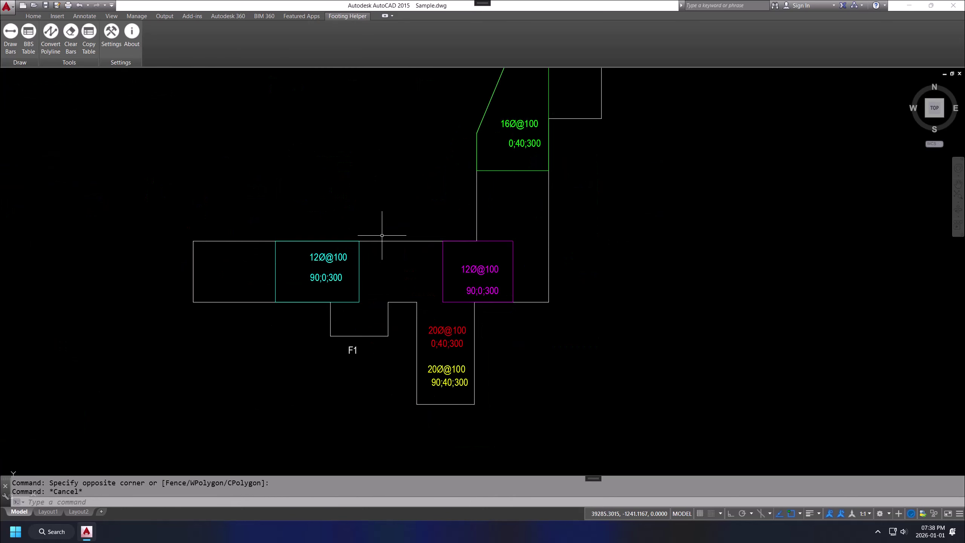
middle_drag(547, 281, 548, 333)
scroll(479, 312, down, 2)
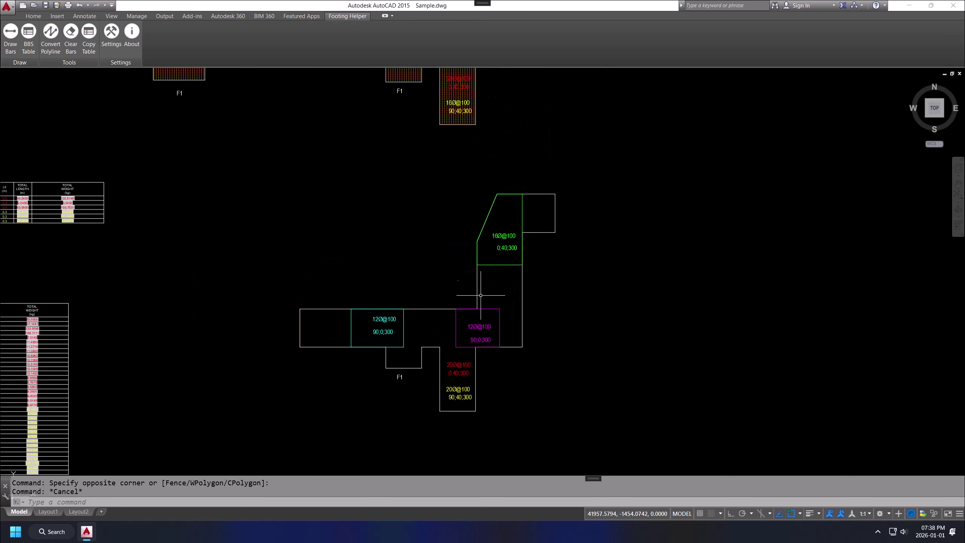
middle_drag(413, 275, 405, 253)
click(216, 136)
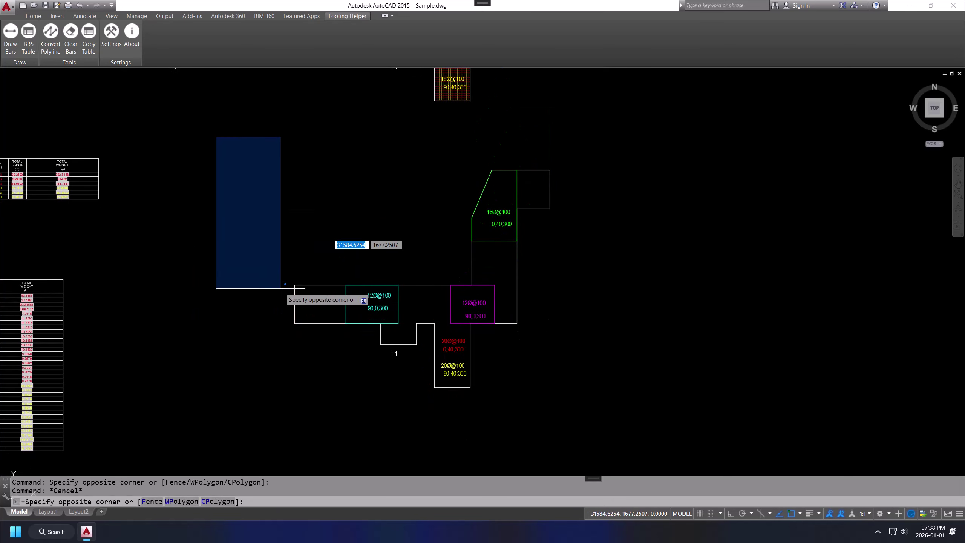
click(323, 207)
click(271, 141)
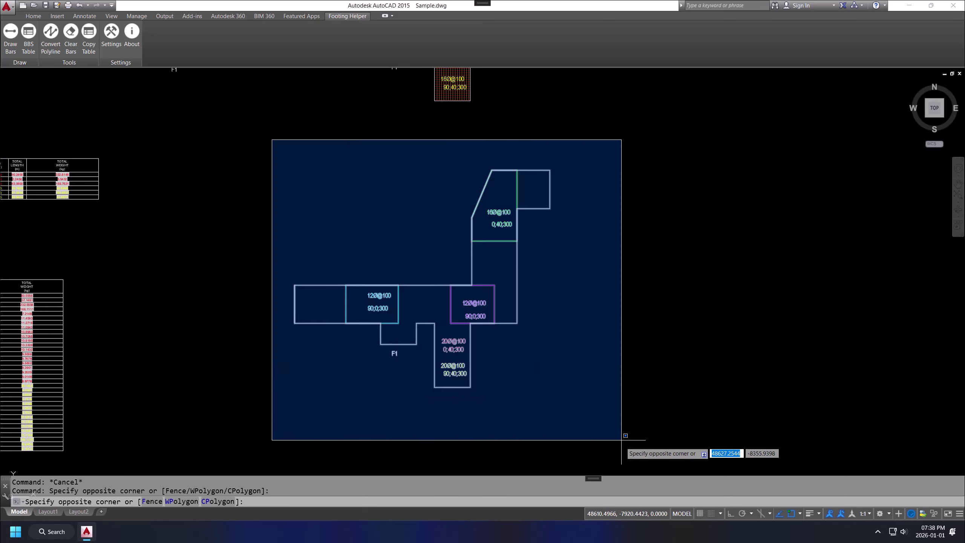
click(624, 438)
click(15, 43)
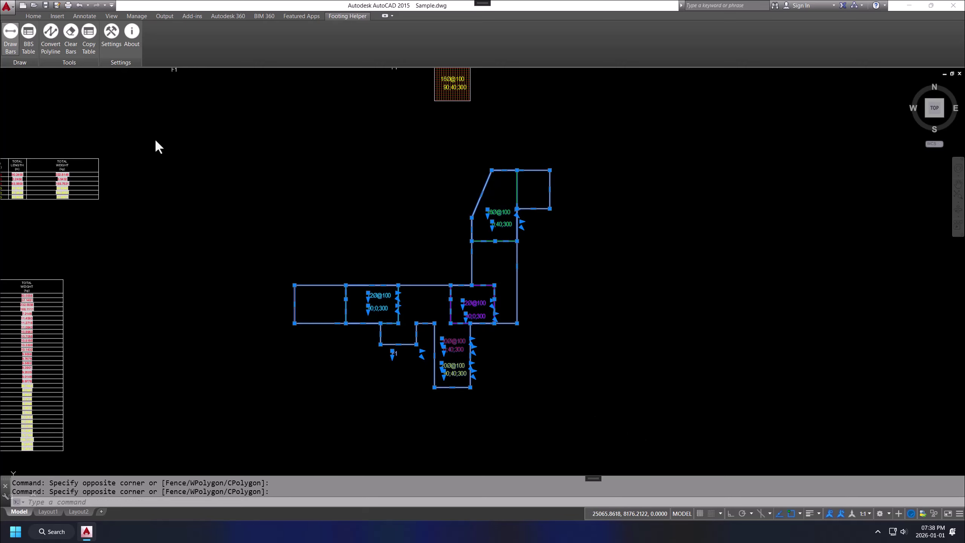
scroll(334, 326, up, 6)
scroll(470, 310, up, 2)
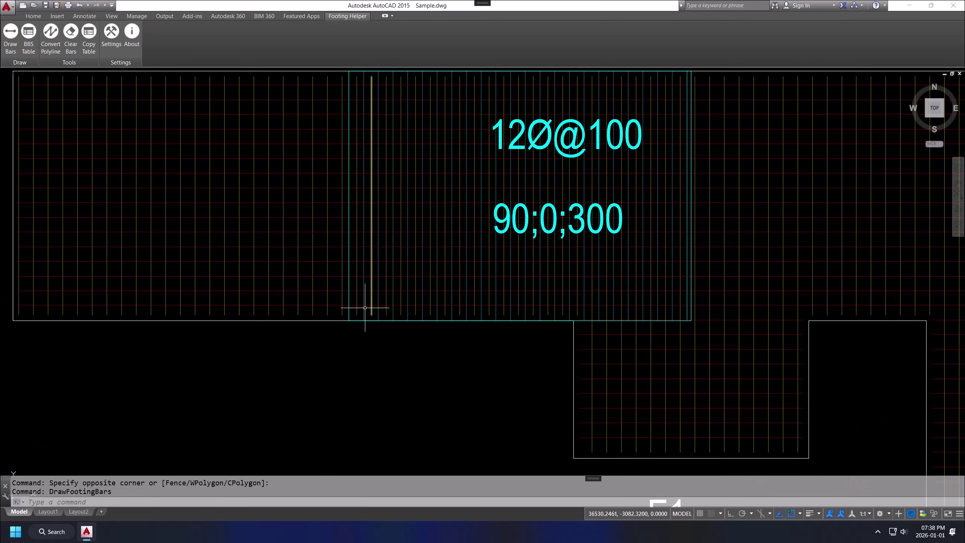
scroll(485, 301, down, 2)
scroll(512, 184, up, 2)
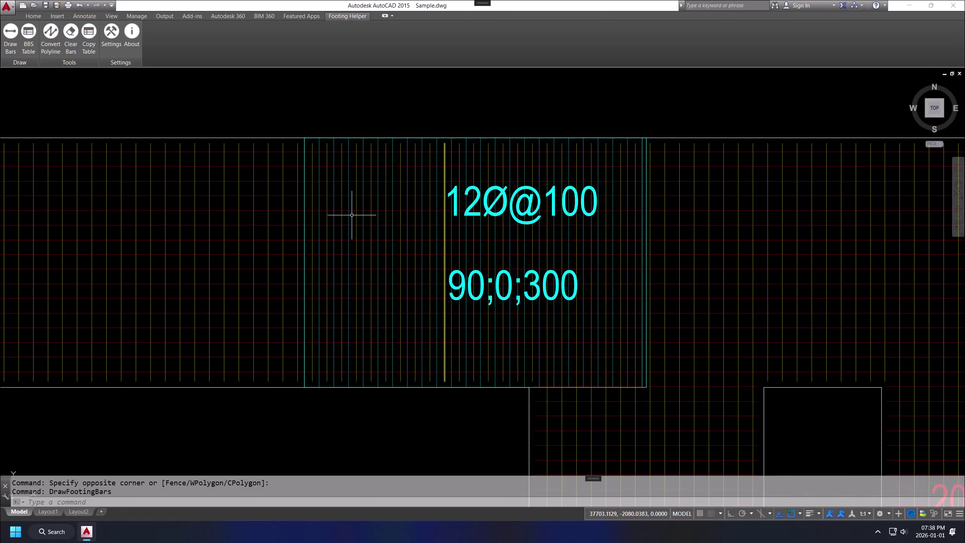
Examine the bars drawn in the two 12Ø@100 zones and the 16Ø@100 zone of the lower branched footing.
scroll(330, 215, down, 2)
middle_drag(694, 225, 600, 203)
scroll(589, 203, up, 1)
scroll(570, 201, up, 2)
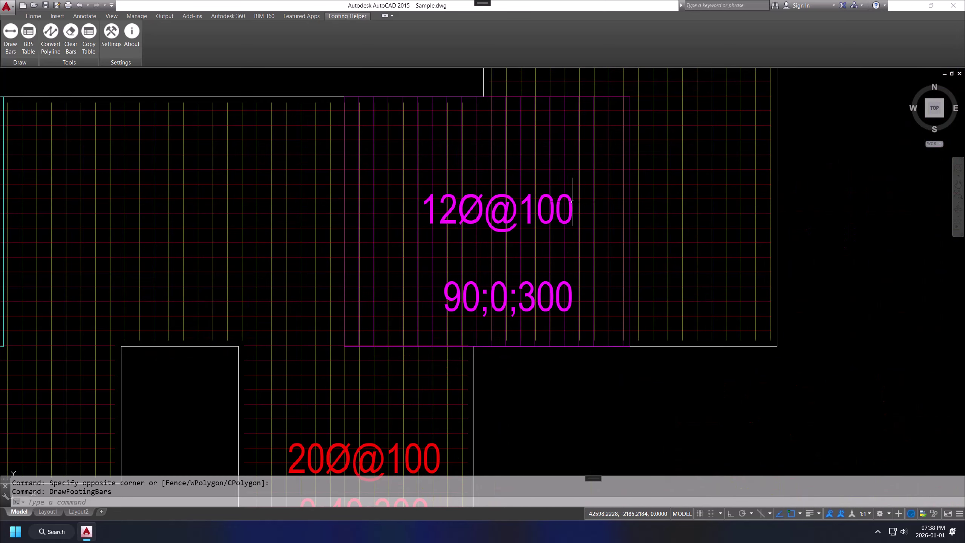
scroll(480, 179, up, 2)
scroll(454, 194, down, 5)
middle_drag(531, 144, 555, 392)
scroll(556, 179, up, 1)
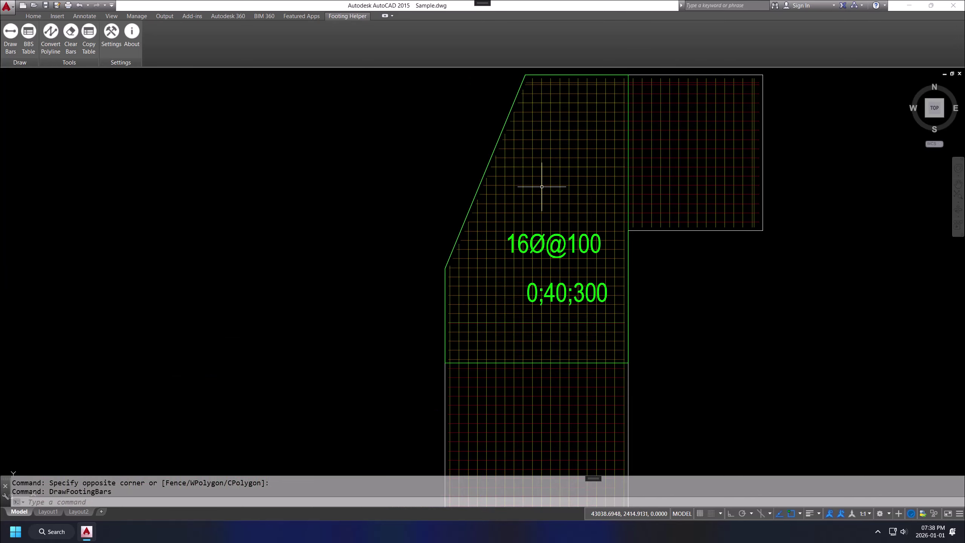
scroll(506, 198, up, 1)
scroll(656, 250, up, 2)
scroll(553, 249, up, 1)
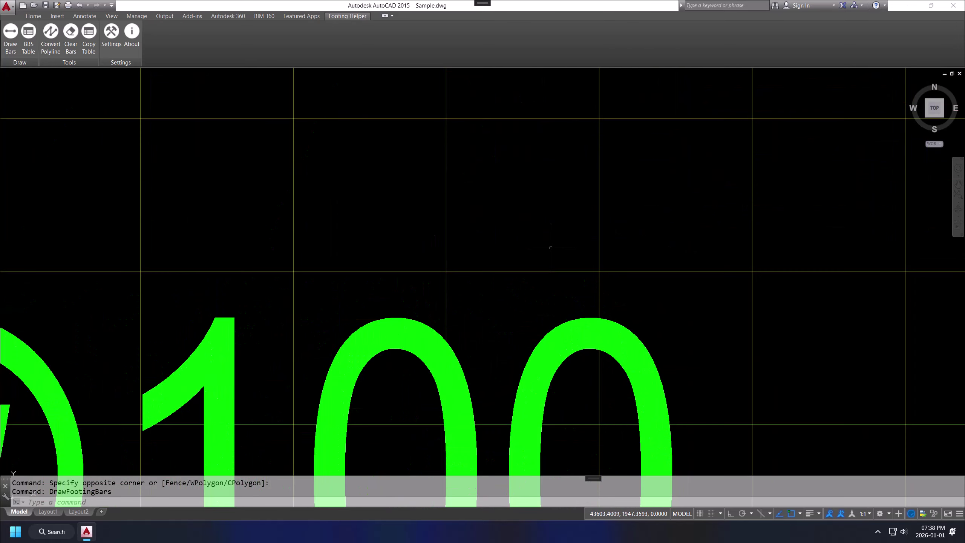
Generate a BBS table for the whole lower branched footing and place it beside the footing, level with its upper edge.
scroll(553, 228, down, 4)
scroll(483, 211, down, 2)
scroll(483, 212, down, 1)
click(249, 149)
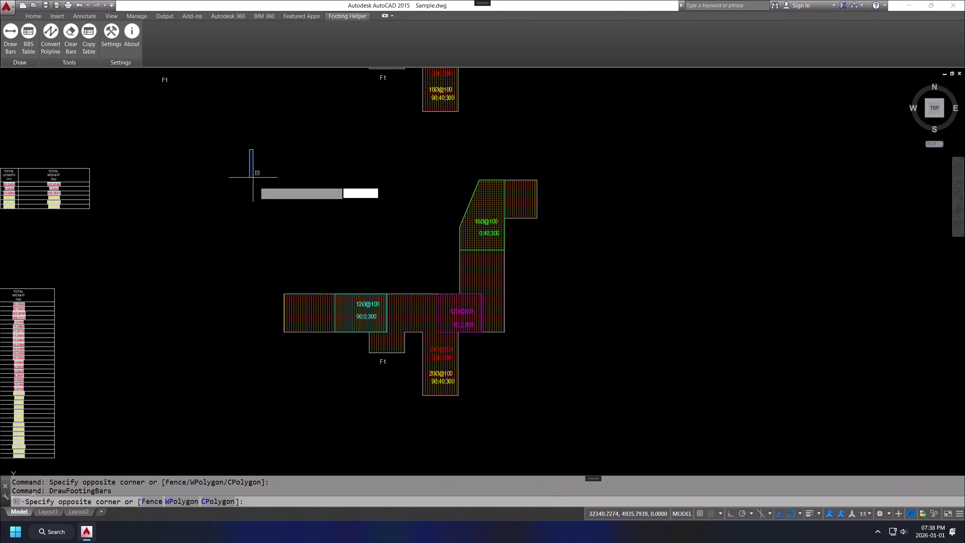
click(650, 463)
click(26, 47)
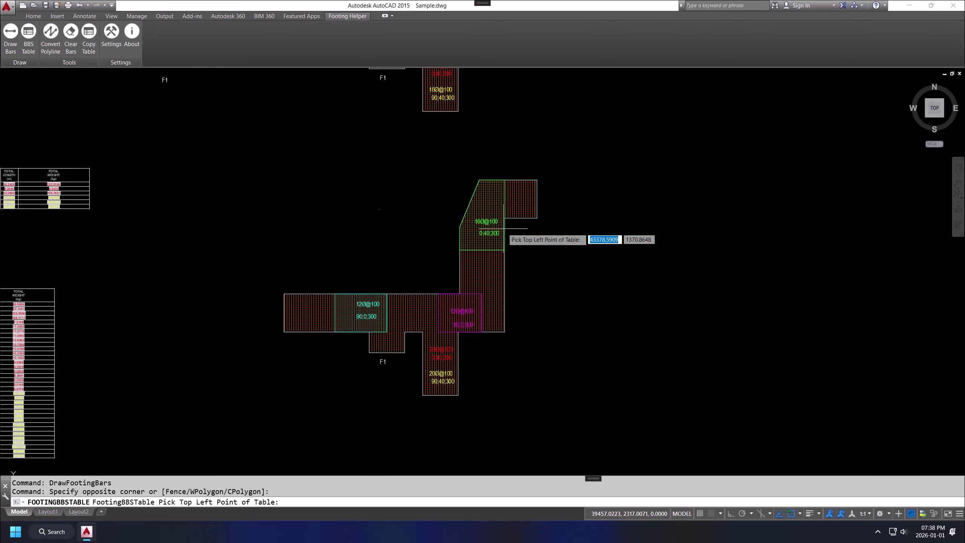
click(571, 180)
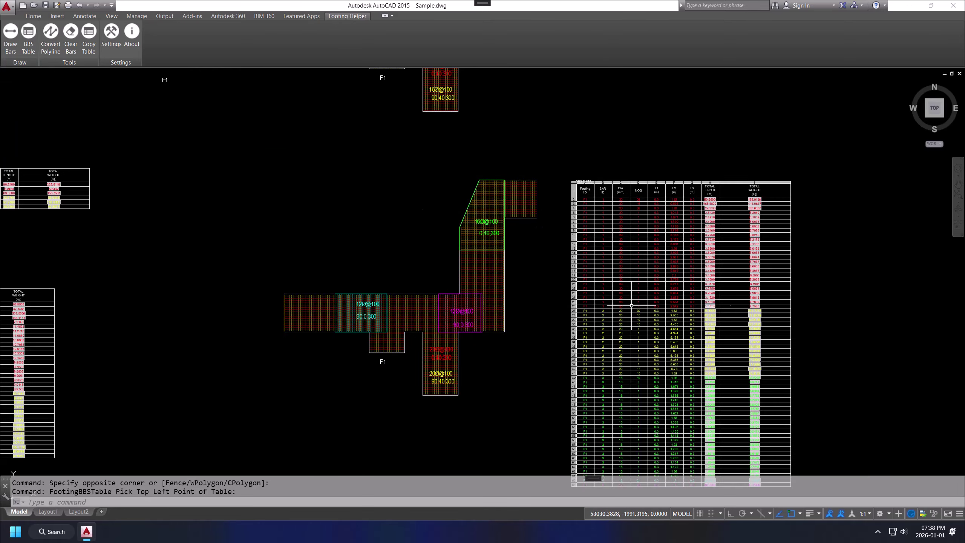
Compare the BBS table's rows for each bar ID with the matching coloured main bars and additional-bar zones in the footing.
scroll(577, 273, down, 2)
scroll(599, 283, up, 4)
mouse_move(599, 282)
middle_down()
mouse_move(583, 295)
mouse_move(509, 215)
mouse_move(489, 214)
middle_up()
middle_drag(554, 365, 560, 218)
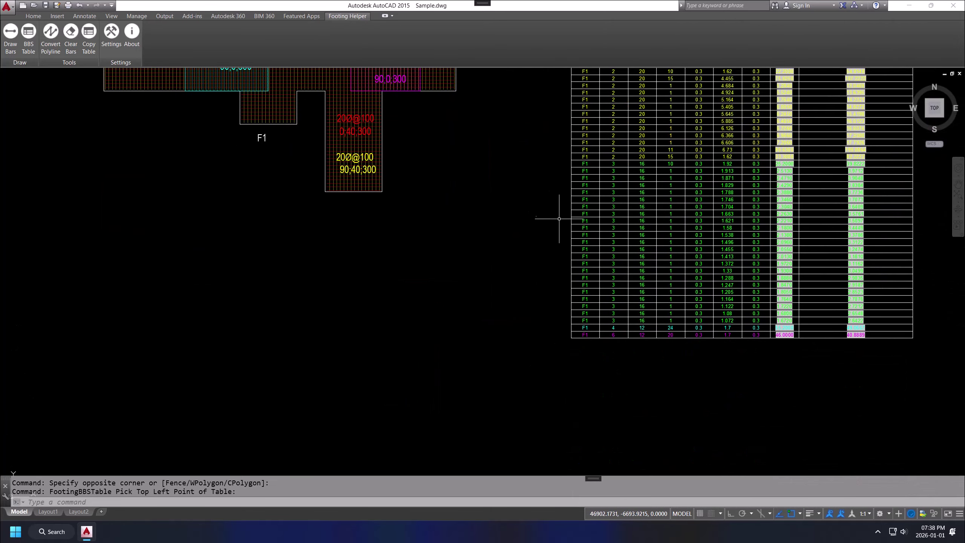
middle_drag(501, 257, 502, 315)
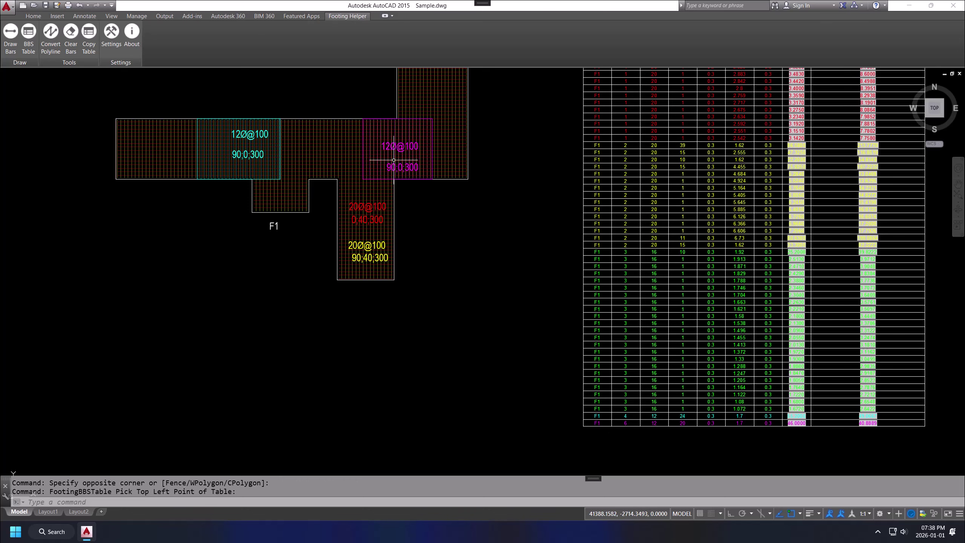
middle_drag(582, 276, 584, 346)
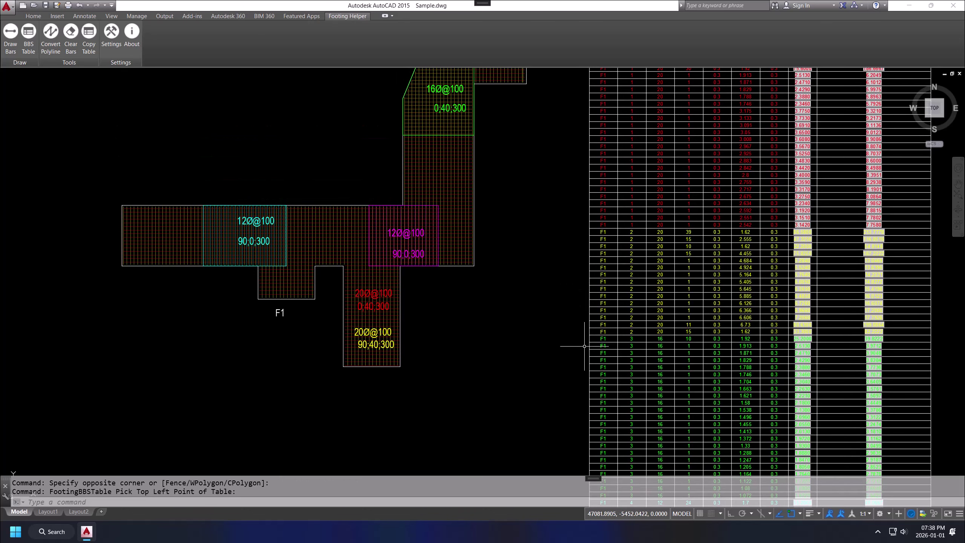
middle_drag(537, 202, 539, 275)
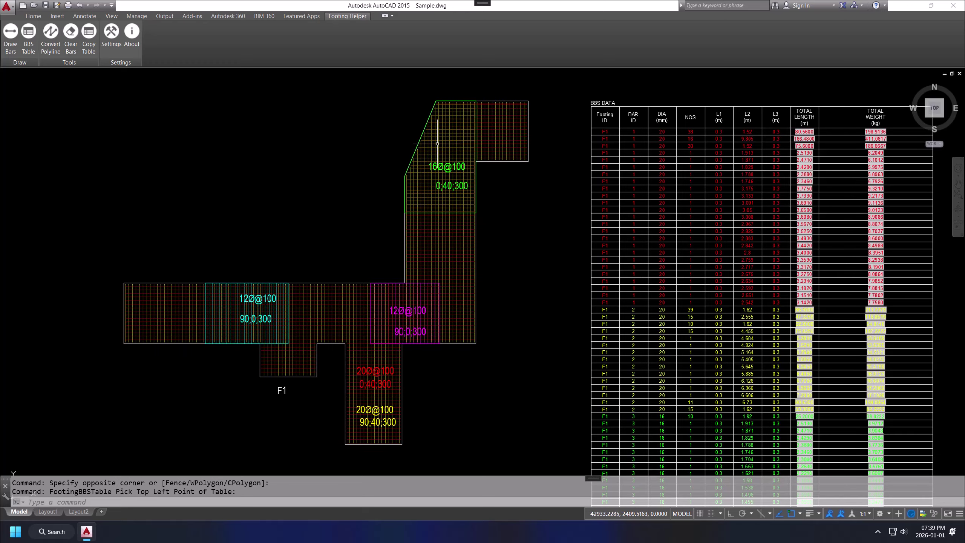
mouse_move(523, 377)
middle_down()
mouse_move(552, 209)
mouse_move(529, 216)
middle_up()
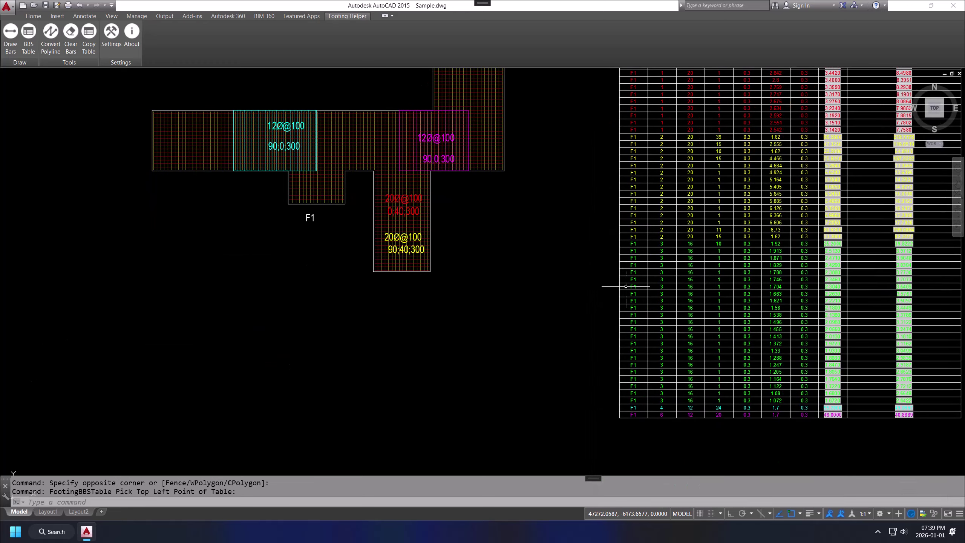
middle_drag(592, 264, 573, 398)
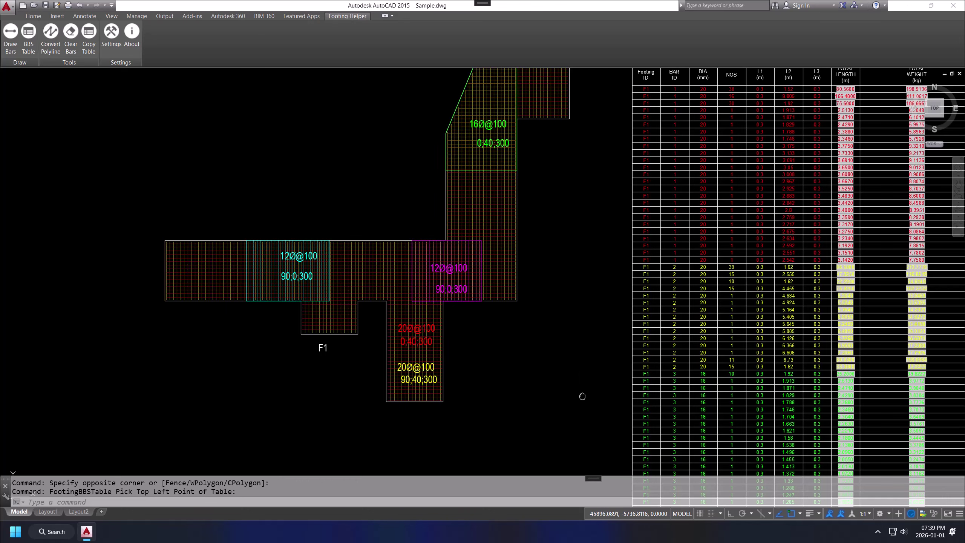
middle_drag(580, 395, 561, 439)
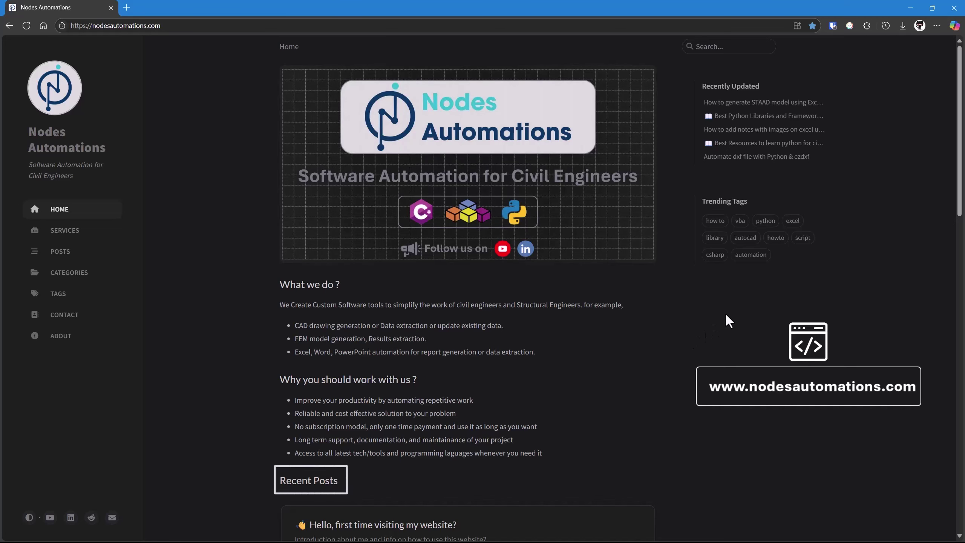
In the web browser, look through the Nodes Automations home page and its recent posts, and open the site's Posts page.
scroll(726, 315, down, 10)
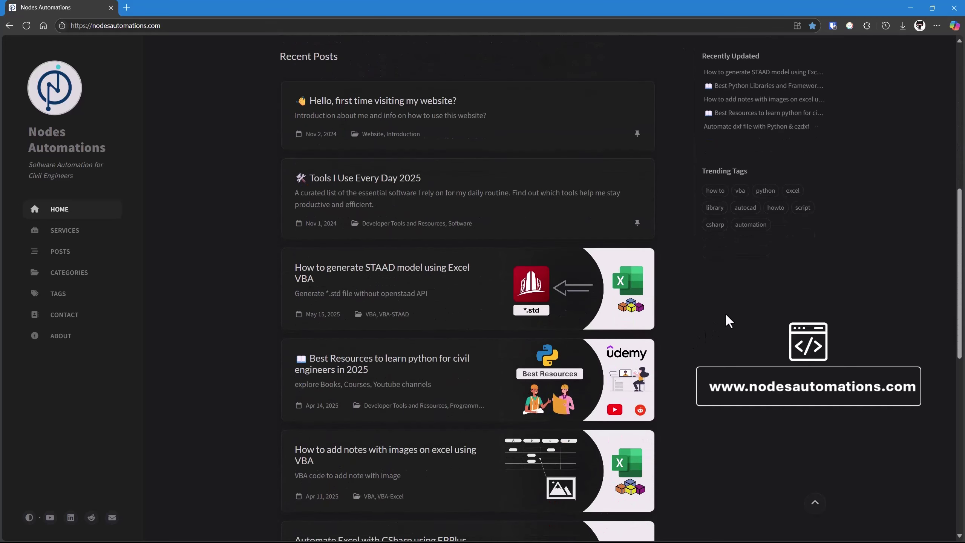
scroll(727, 315, down, 4)
scroll(726, 316, up, 10)
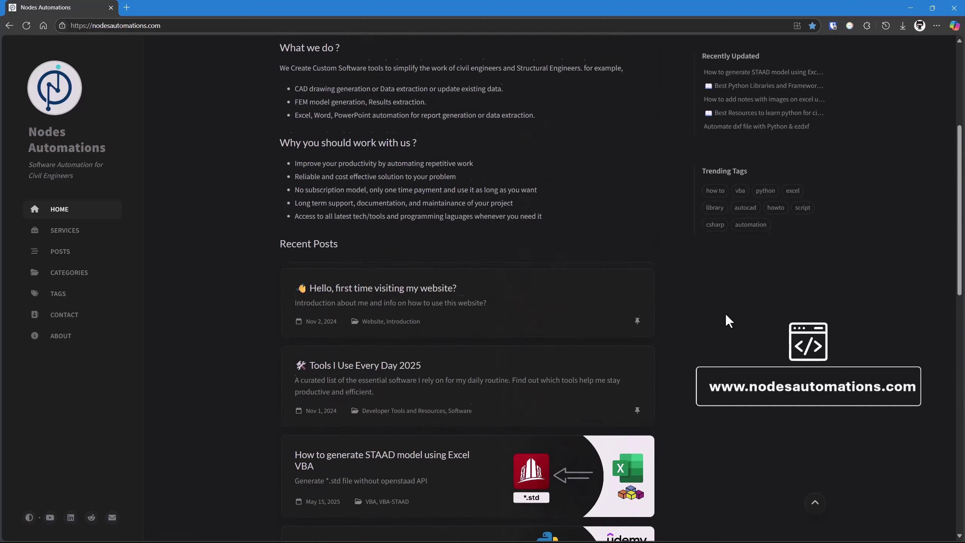
scroll(725, 321, up, 5)
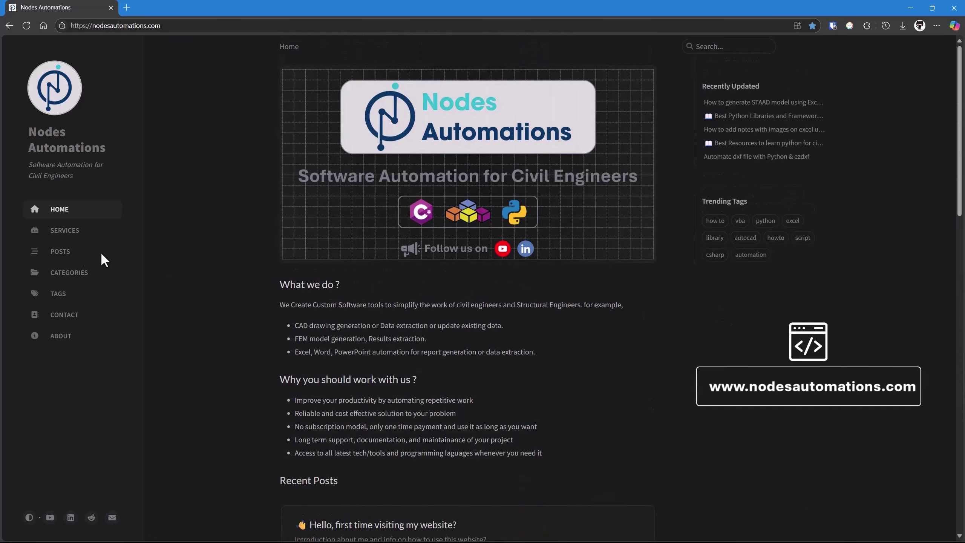
click(52, 252)
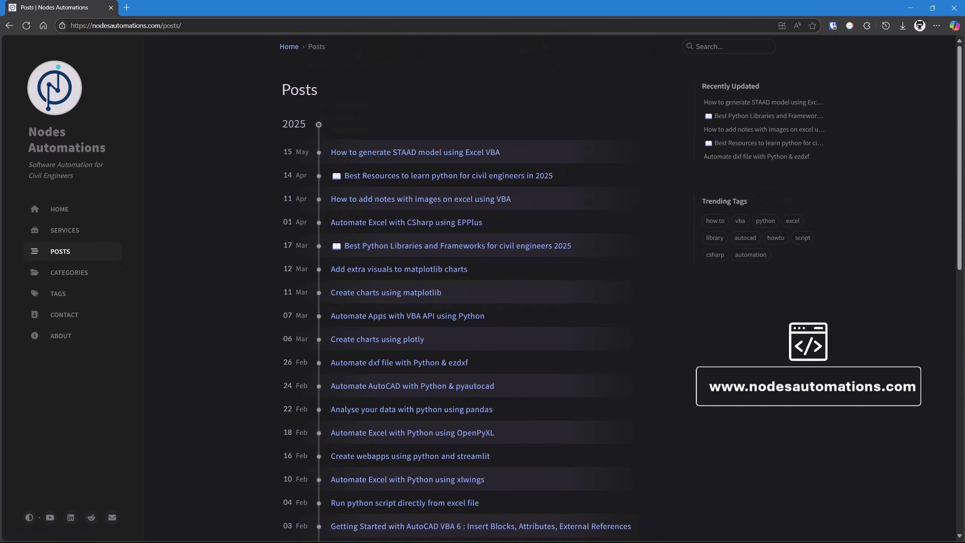